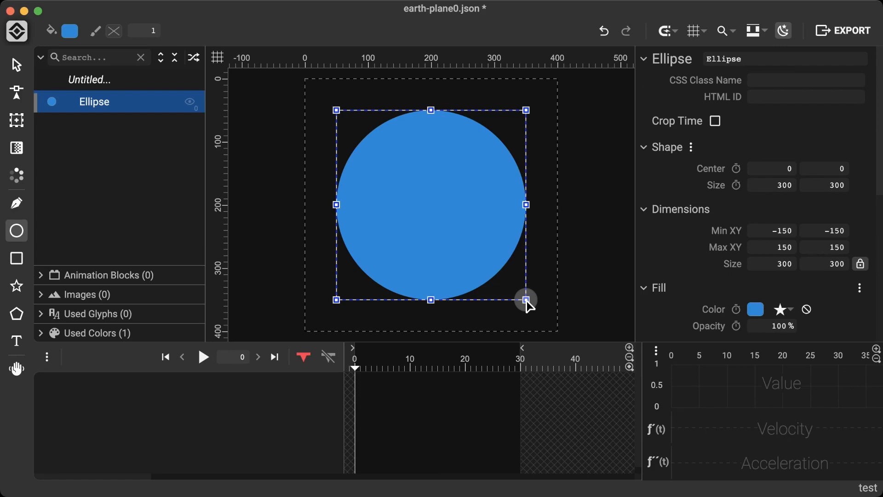
# Step: Rename the ellipse as Earth
pyautogui.click(785, 58)
pyautogui.write('Earth')
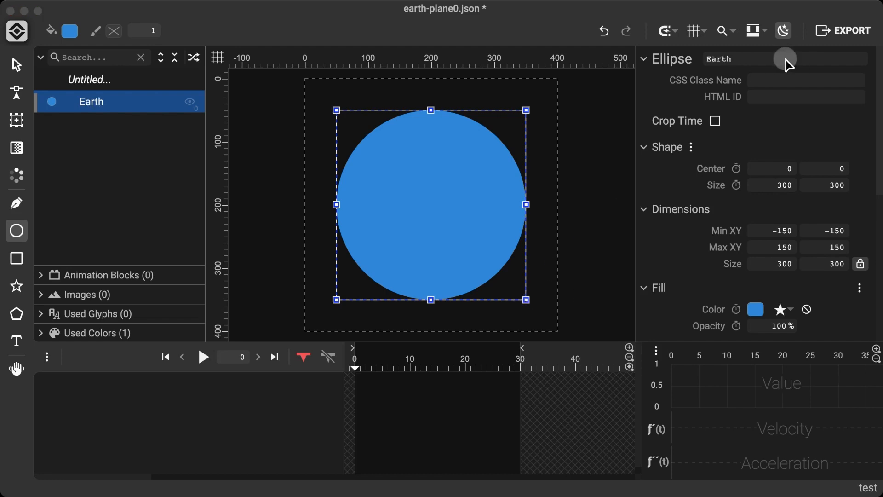
# Step: Give the Earth a white-to-blue radial gradient fill and offset its focal point to a focal distance of 50%
pyautogui.click(756, 309)
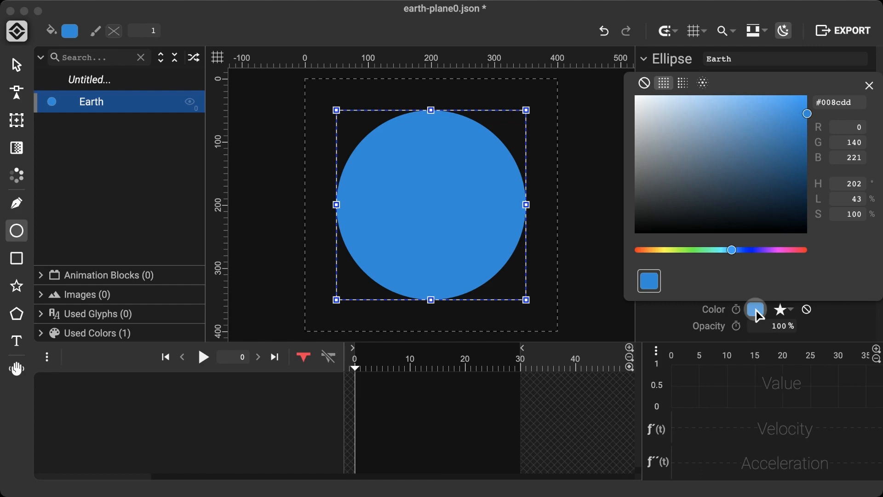
pyautogui.click(703, 83)
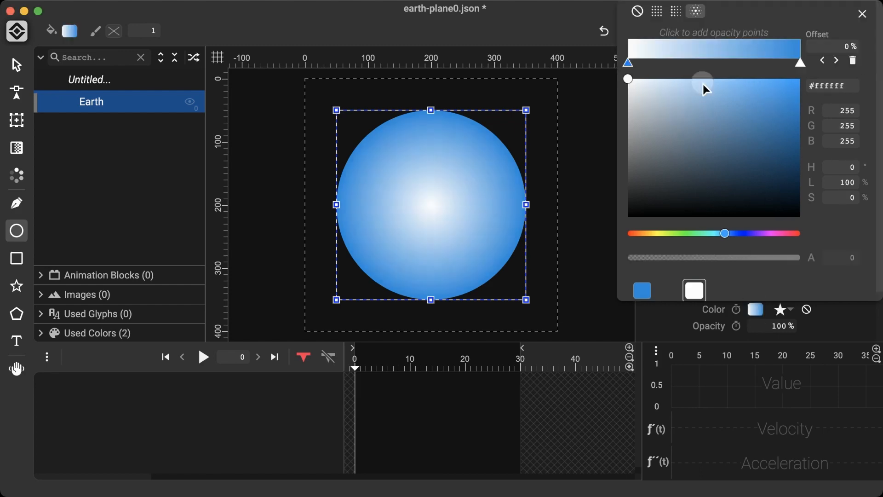
pyautogui.click(863, 15)
pyautogui.click(17, 148)
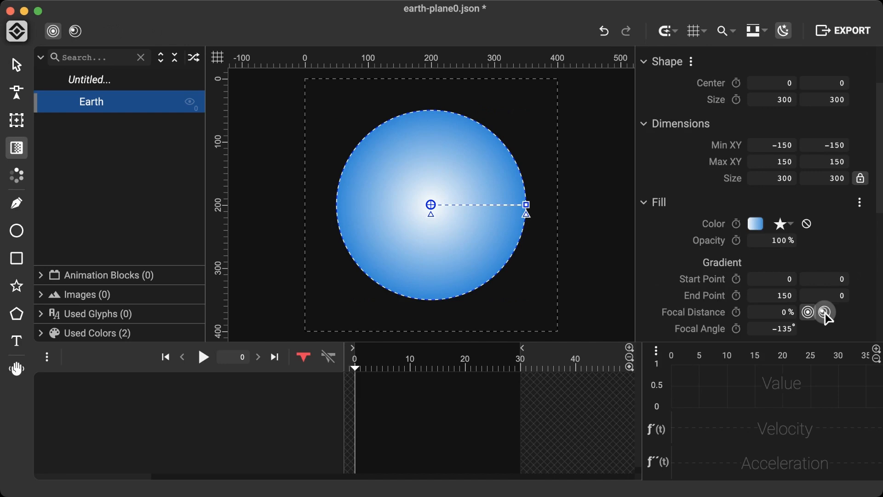
pyautogui.click(824, 312)
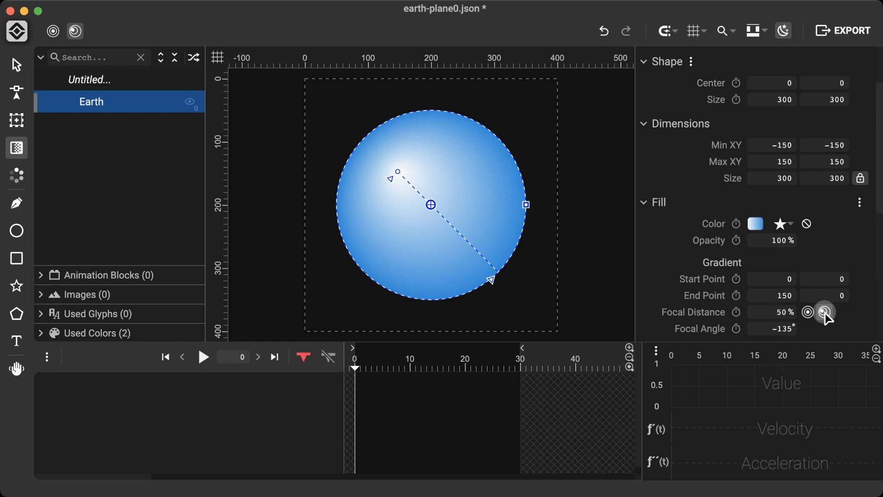
# Step: With the Pen tool and a solid white fill, draw a closed angular North America outline, about 150 by 140, overlapping the page's left side
pyautogui.click(17, 203)
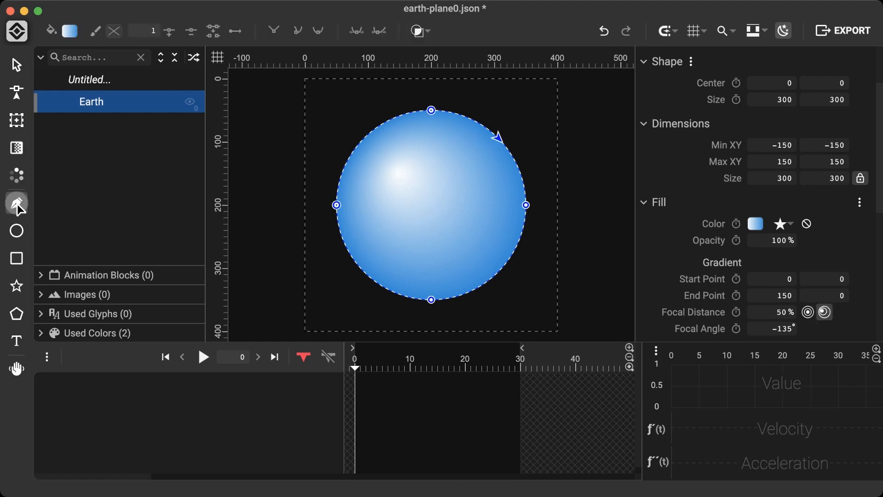
pyautogui.click(71, 37)
pyautogui.click(101, 51)
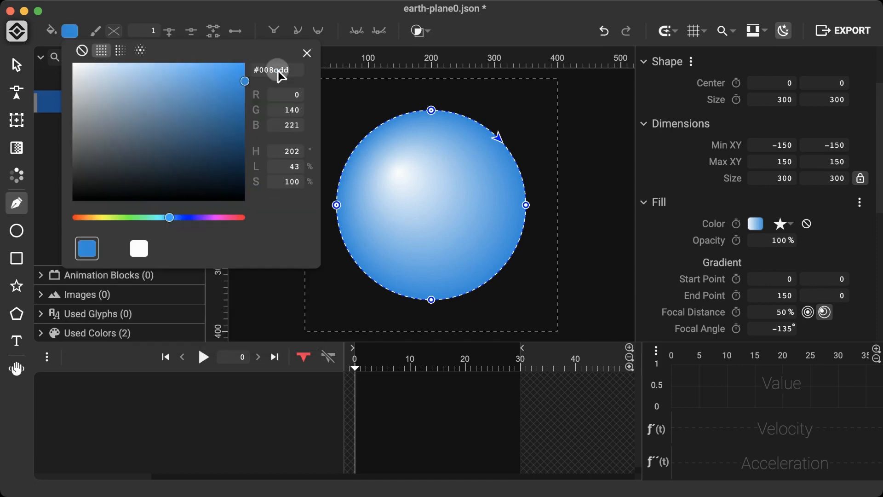
pyautogui.click(307, 54)
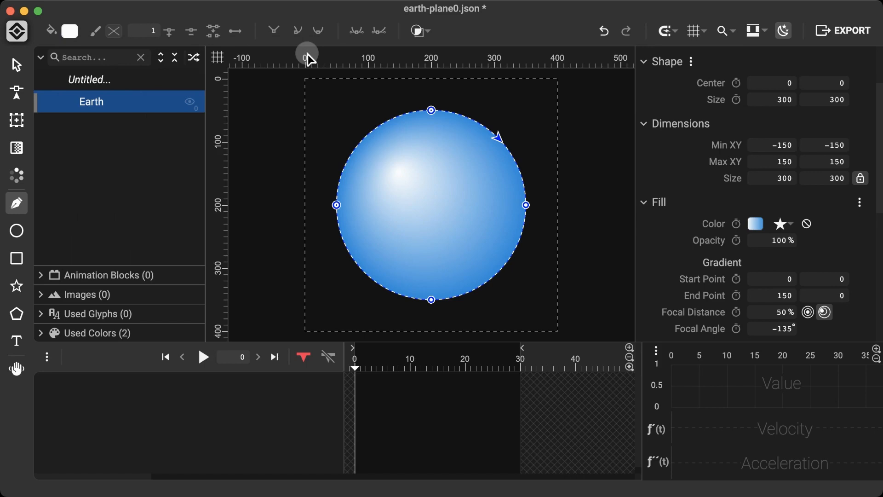
pyautogui.click(254, 147)
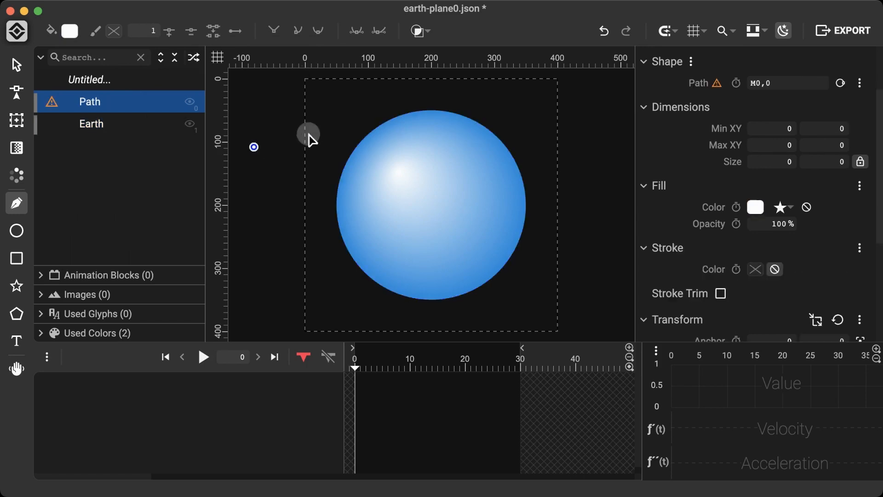
pyautogui.click(308, 134)
pyautogui.click(349, 147)
pyautogui.click(337, 181)
pyautogui.click(299, 193)
pyautogui.click(305, 223)
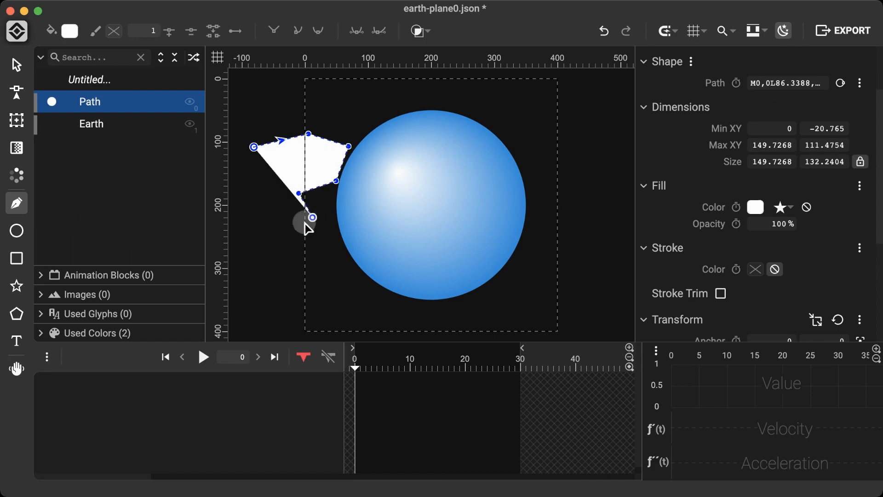
pyautogui.click(283, 208)
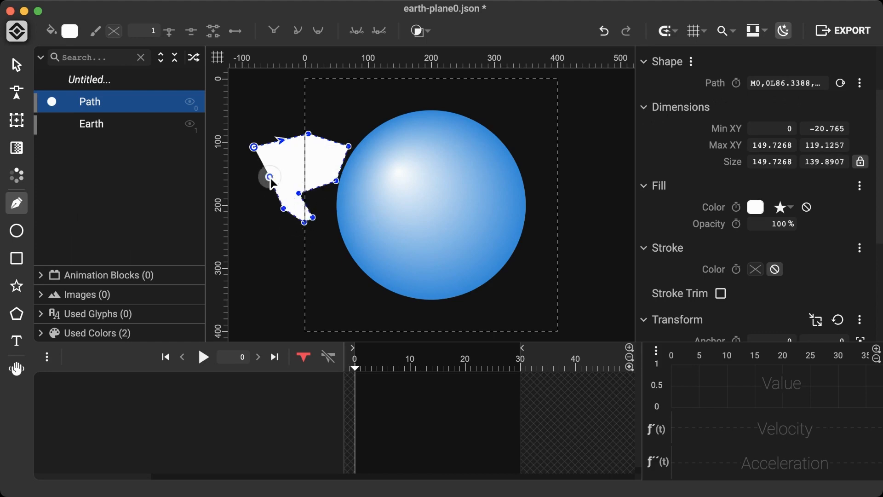
pyautogui.click(279, 157)
pyautogui.click(254, 147)
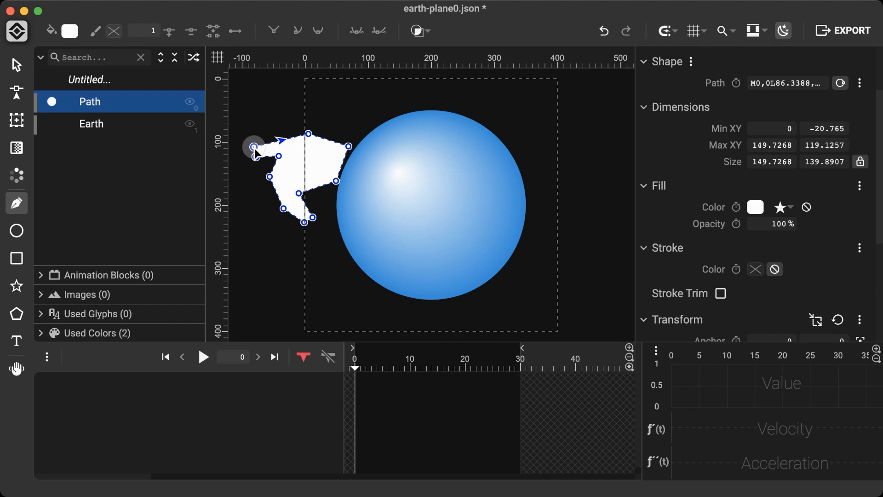
# Step: Draw a closed angular South America outline, about 141 tall, below North America over the Earth's lower left
pyautogui.click(325, 212)
pyautogui.click(368, 238)
pyautogui.click(339, 301)
pyautogui.click(329, 288)
pyautogui.click(327, 256)
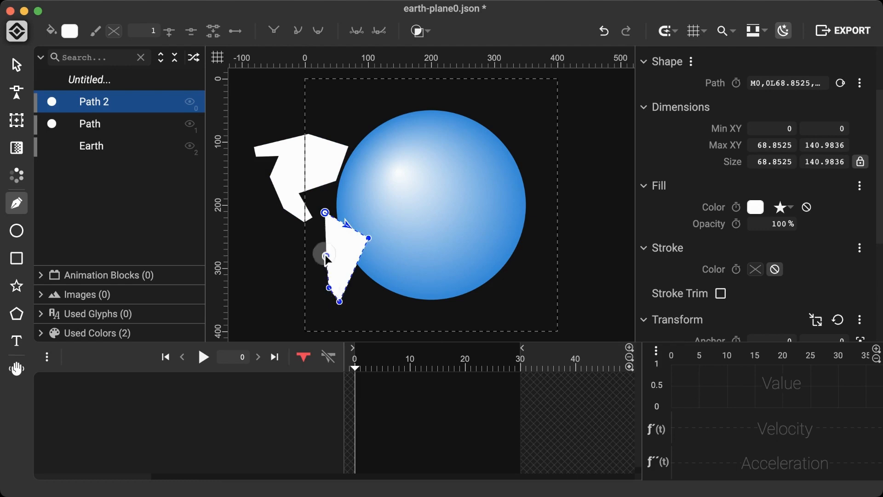
pyautogui.click(311, 235)
pyautogui.click(325, 213)
# Step: Draw a closed angular Eurasia outline, about 314 by 142, extending from the Earth's upper middle past the page's right side
pyautogui.click(415, 154)
pyautogui.click(527, 198)
pyautogui.click(508, 216)
pyautogui.click(486, 191)
pyautogui.click(485, 208)
pyautogui.click(464, 211)
pyautogui.click(456, 184)
pyautogui.click(404, 177)
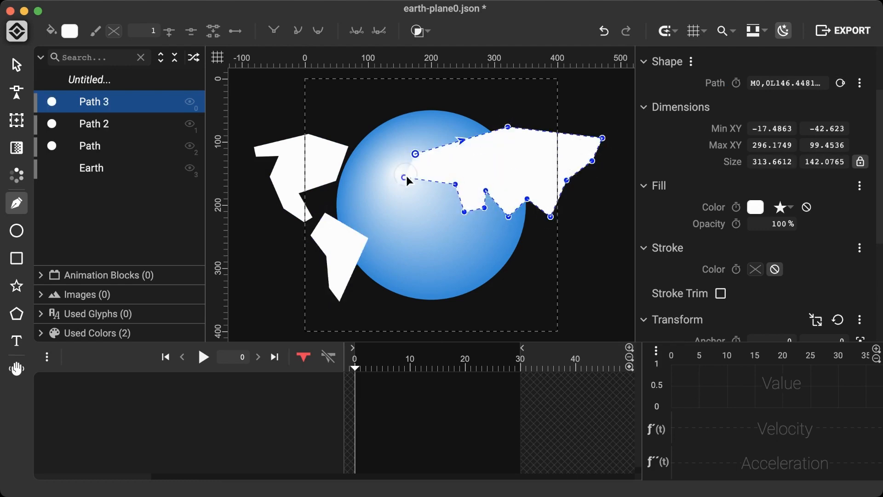
pyautogui.click(416, 153)
# Step: Draw closed outlines for Africa, below Eurasia, and for Australia, about 86 by 71, at the lower right of the Earth
pyautogui.click(414, 238)
pyautogui.click(401, 230)
pyautogui.click(385, 227)
pyautogui.click(377, 209)
pyautogui.click(400, 185)
pyautogui.click(421, 198)
pyautogui.click(576, 244)
pyautogui.click(602, 270)
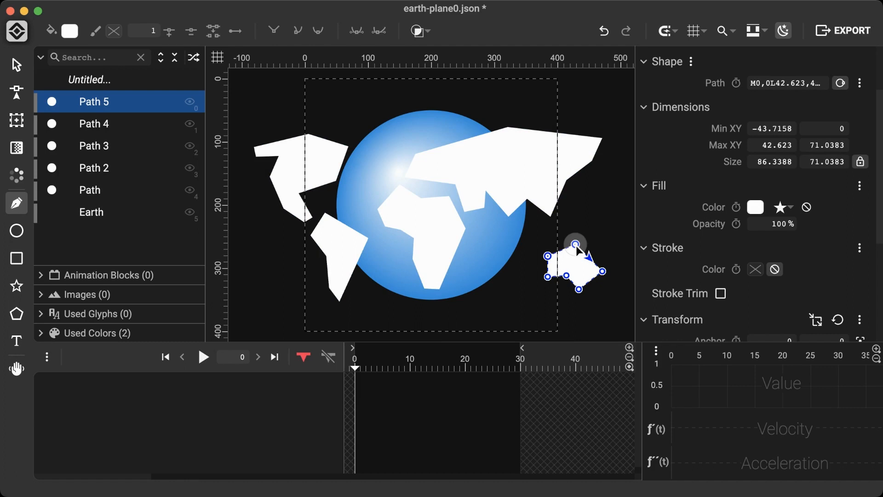
# Step: Combine the five continent paths into a single shape and name it Map
pyautogui.click(16, 66)
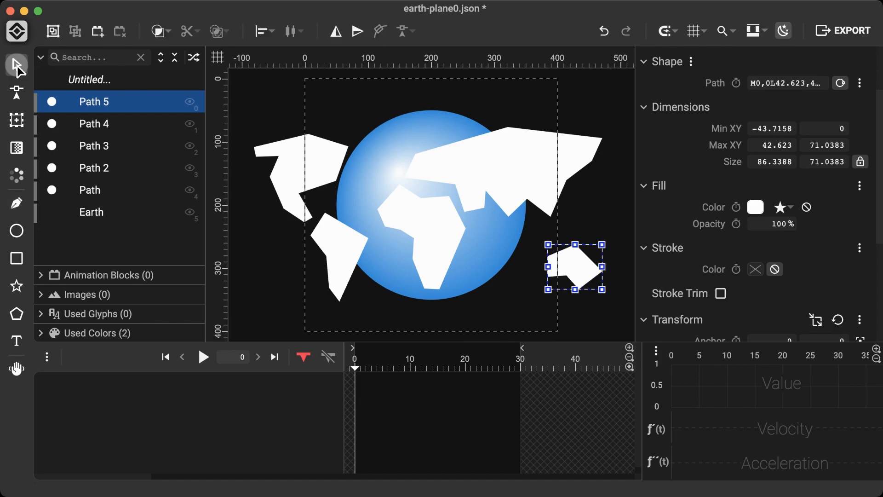
pyautogui.click(118, 191)
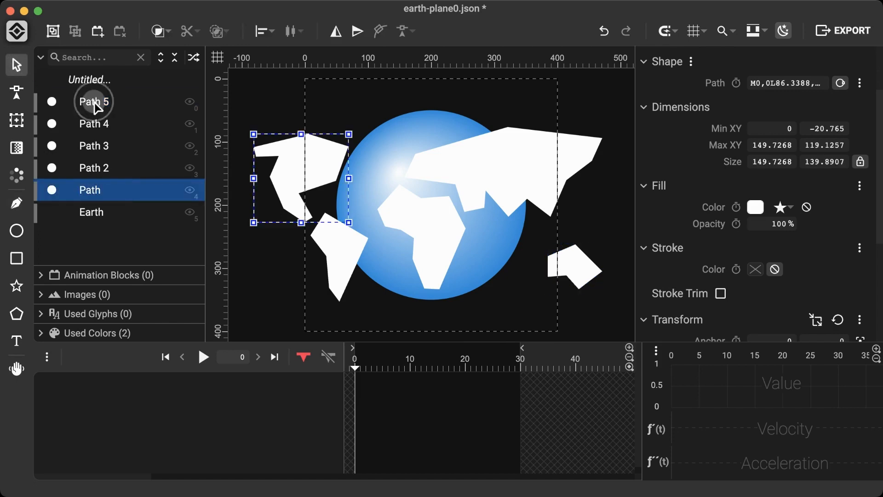
pyautogui.keyDown('shift'); pyautogui.click(97, 106); pyautogui.keyUp('shift')
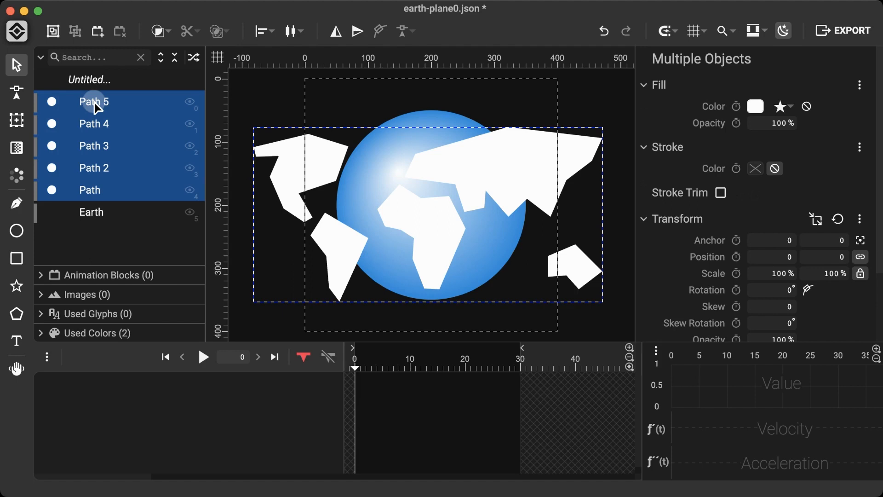
pyautogui.click(160, 31)
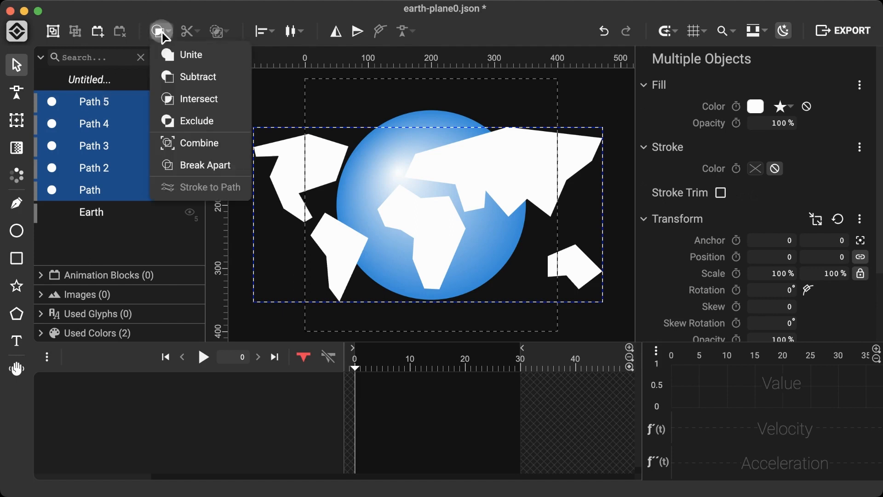
pyautogui.click(203, 146)
pyautogui.click(784, 60)
pyautogui.write('Map')
# Step: Set the Map's fill opacity to 30%
pyautogui.scroll(-2, 784, 63)
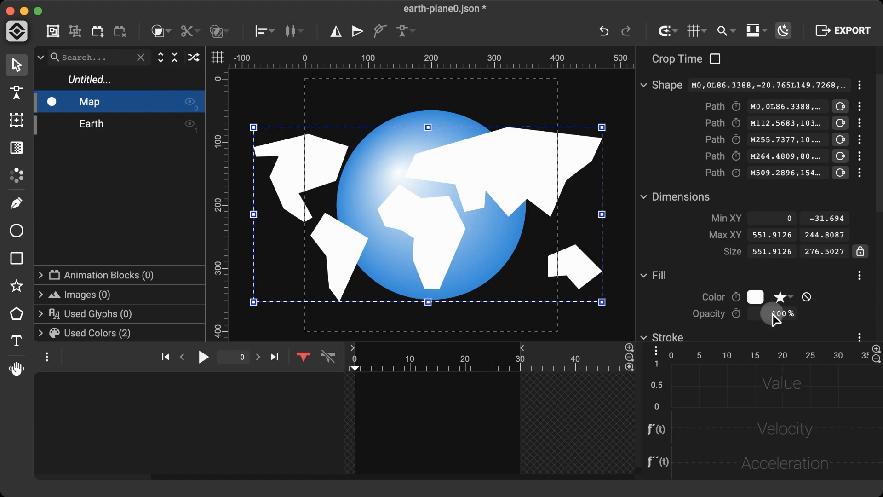
pyautogui.click(773, 314)
pyautogui.write('30')
pyautogui.press('Return')
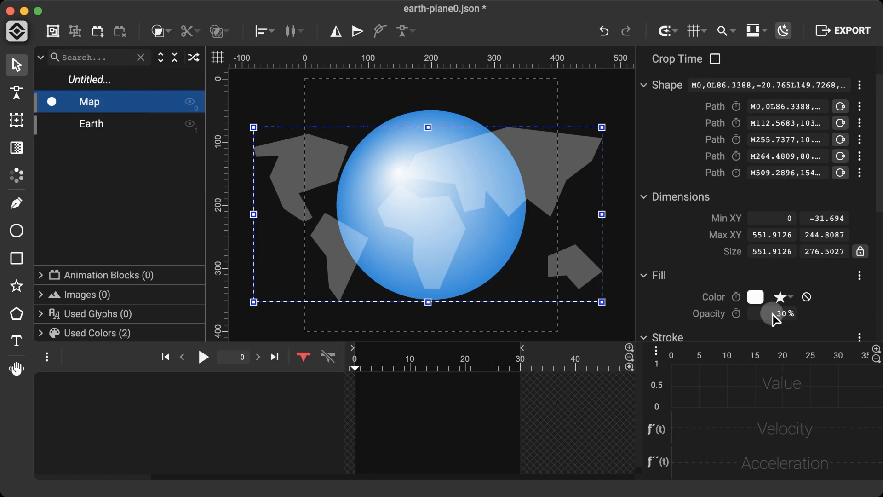
# Step: Set the Map's width to 500 with its proportions locked
pyautogui.doubleClick(774, 251)
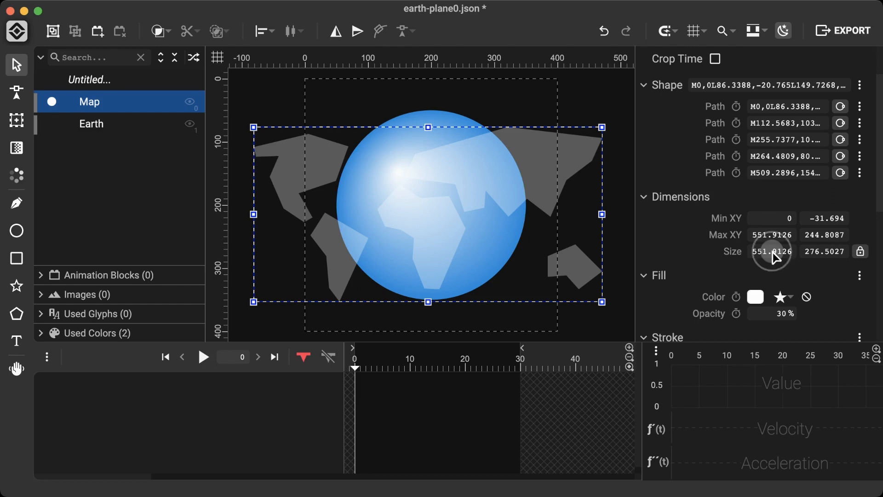
pyautogui.write('500')
pyautogui.press('Return')
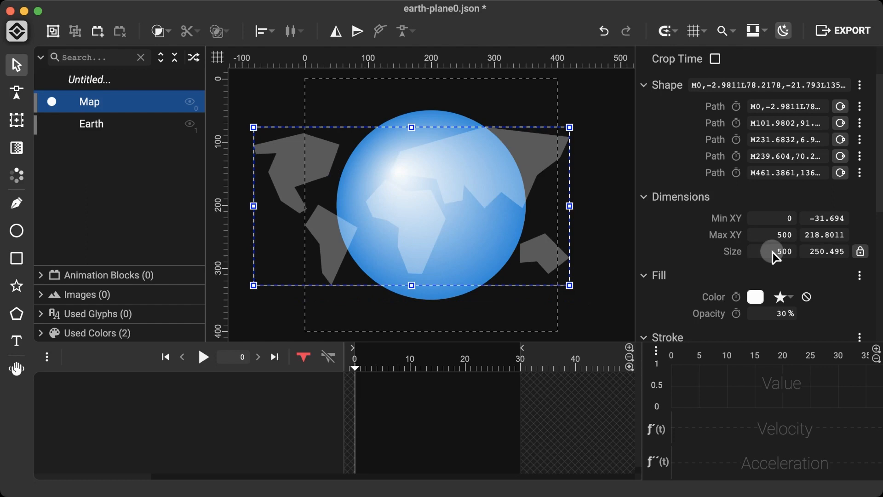
# Step: Duplicate the Map and distribute the two copies horizontally side by side
pyautogui.press('super+d')
pyautogui.keyDown('shift'); pyautogui.click(90, 124); pyautogui.keyUp('shift')
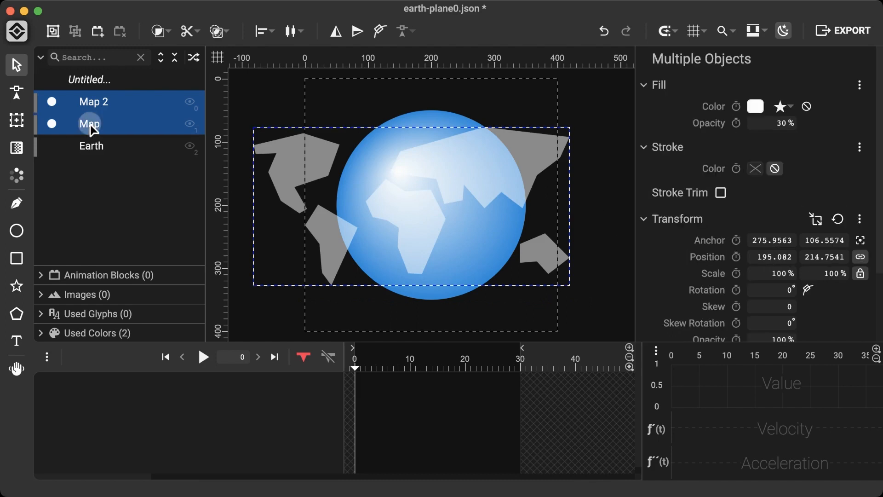
pyautogui.click(293, 31)
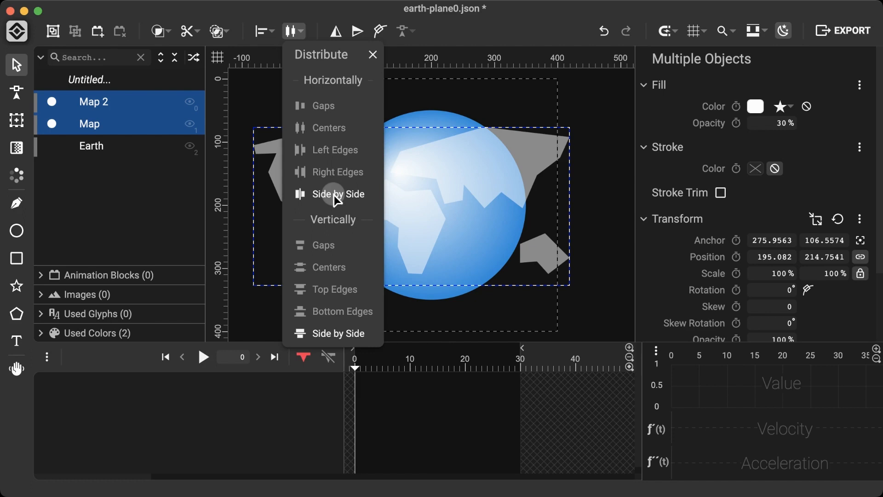
pyautogui.click(337, 199)
# Step: Combine the two maps into one shape and align it to the left edge of the page
pyautogui.click(159, 32)
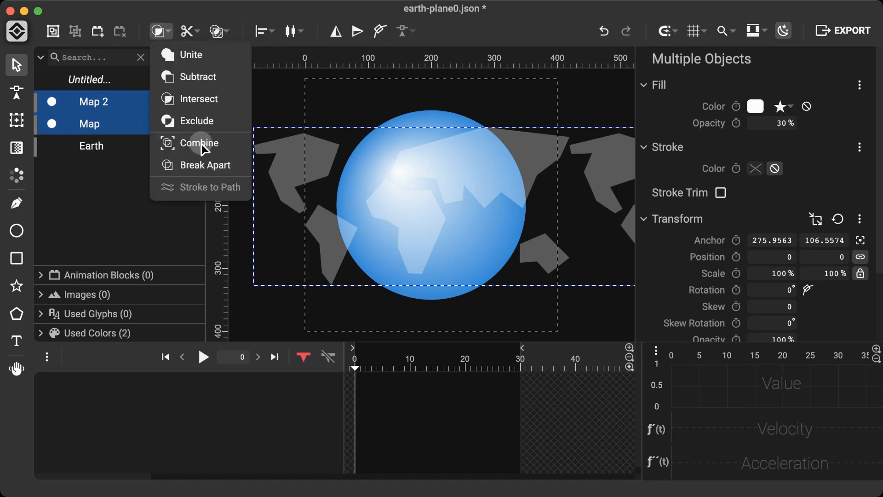
pyautogui.click(201, 144)
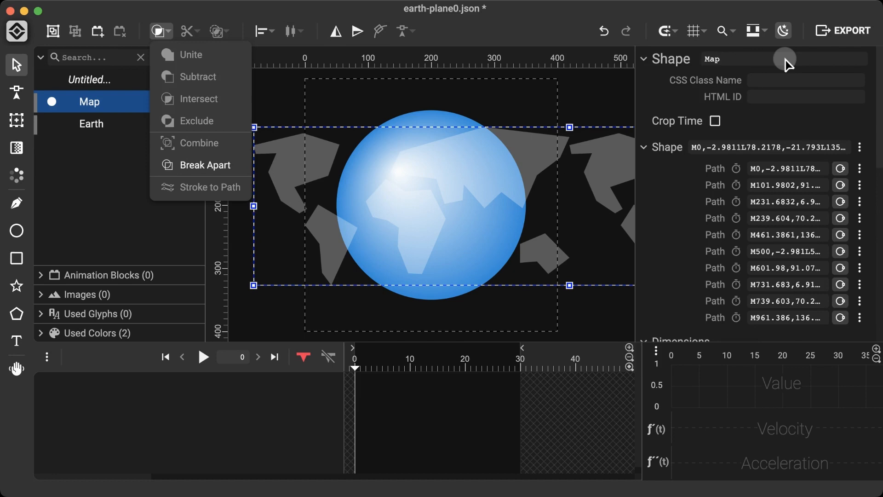
pyautogui.click(263, 31)
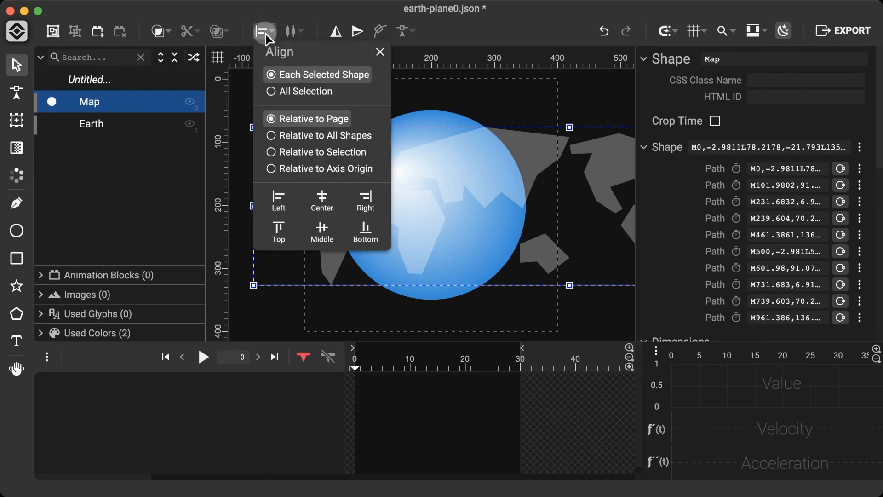
pyautogui.click(279, 202)
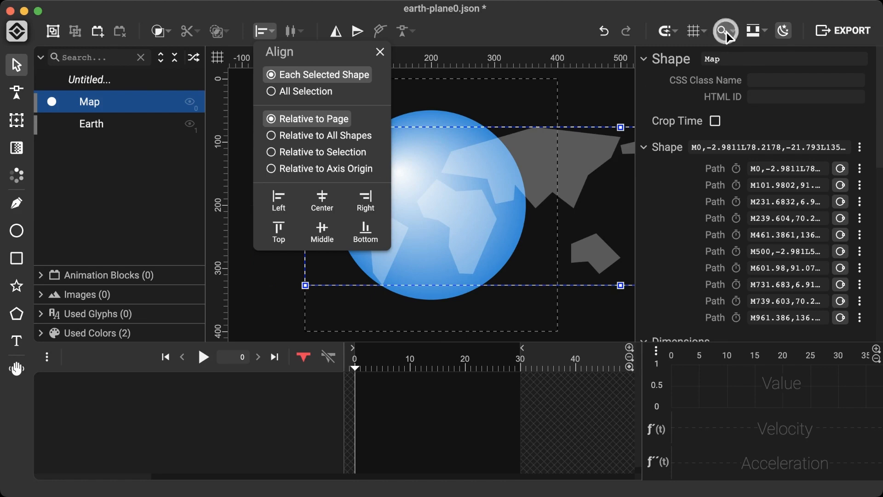
# Step: Animate the Map's position from frame 0 to frame 30, moving it left across the Earth to about X 10
pyautogui.click(726, 31)
pyautogui.click(653, 126)
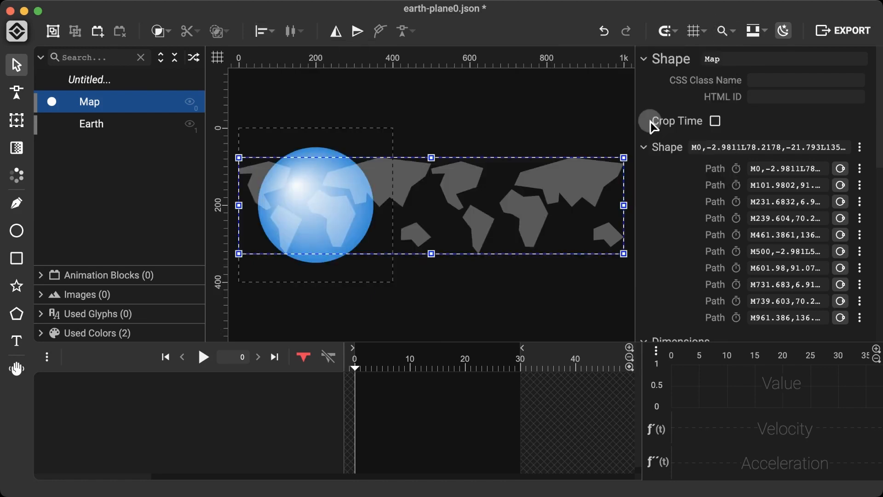
pyautogui.click(303, 358)
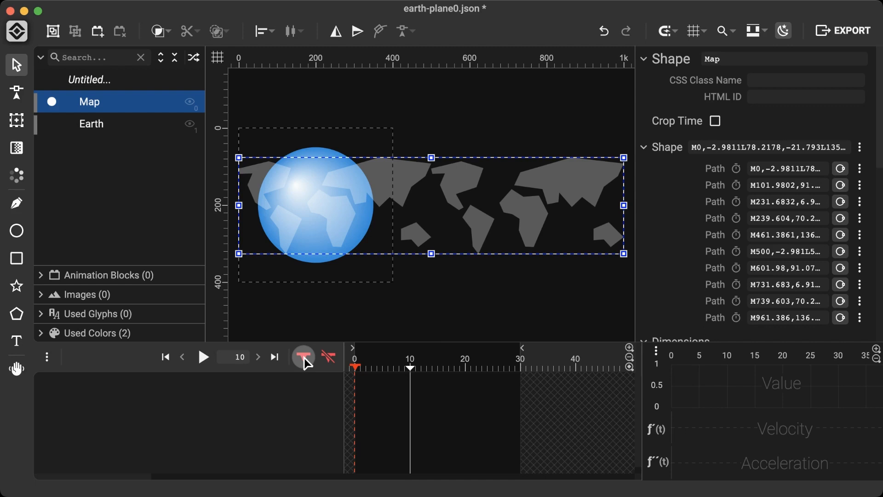
pyautogui.click(522, 364)
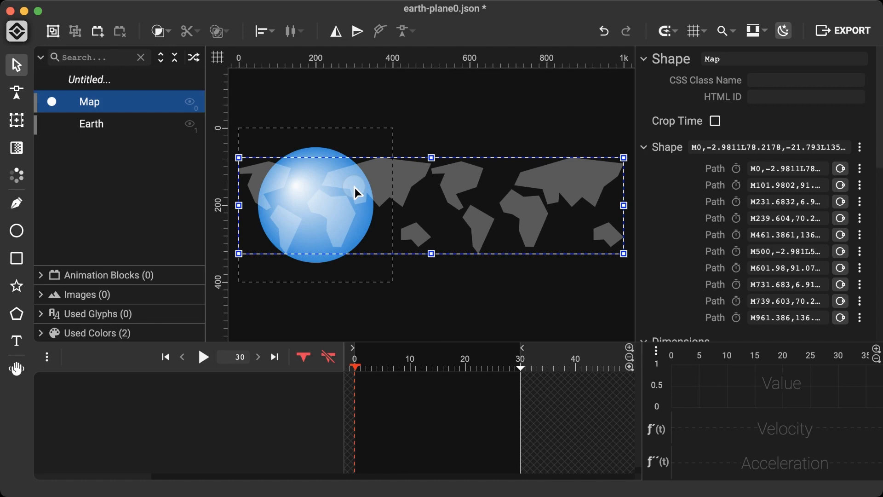
pyautogui.moveTo(355, 187); pyautogui.dragTo(167, 189)
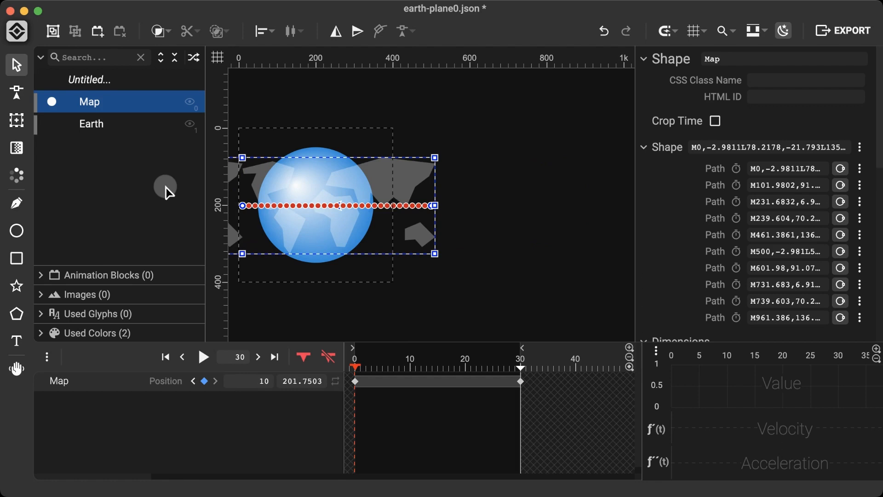
# Step: Set the Map's X position at frame 30 to 0
pyautogui.scroll(-6, 755, 193)
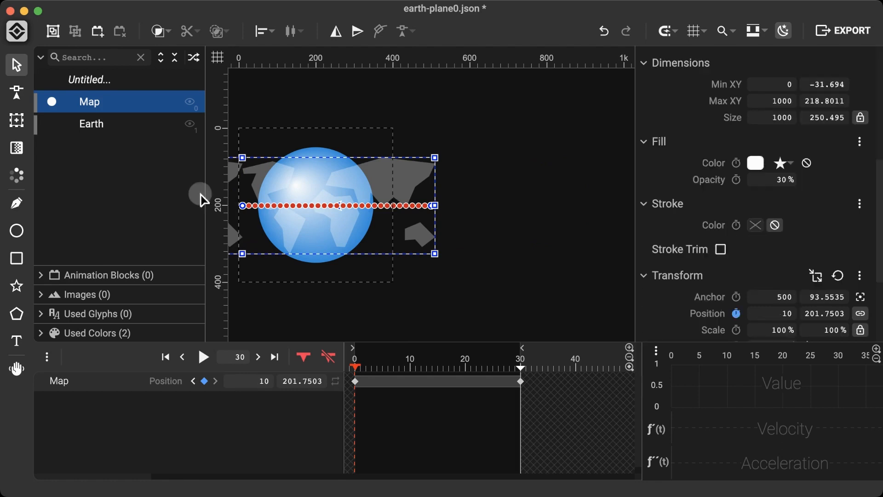
pyautogui.click(771, 314)
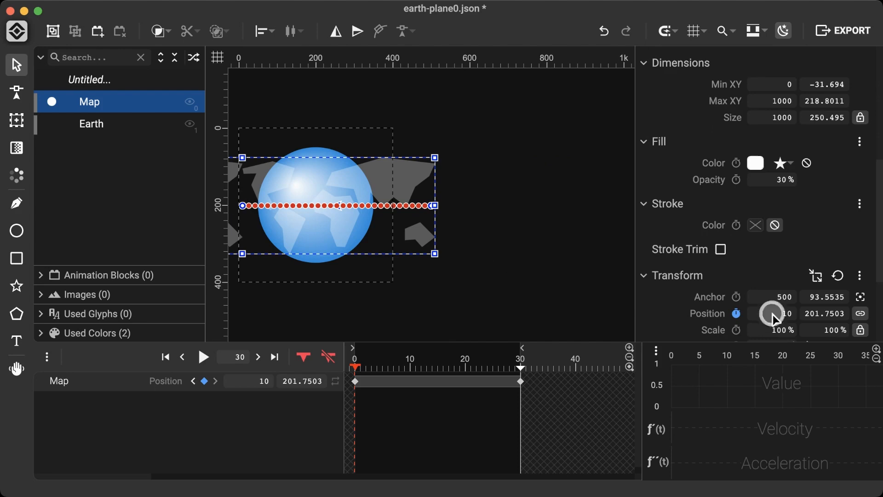
pyautogui.write('0')
pyautogui.press('Return')
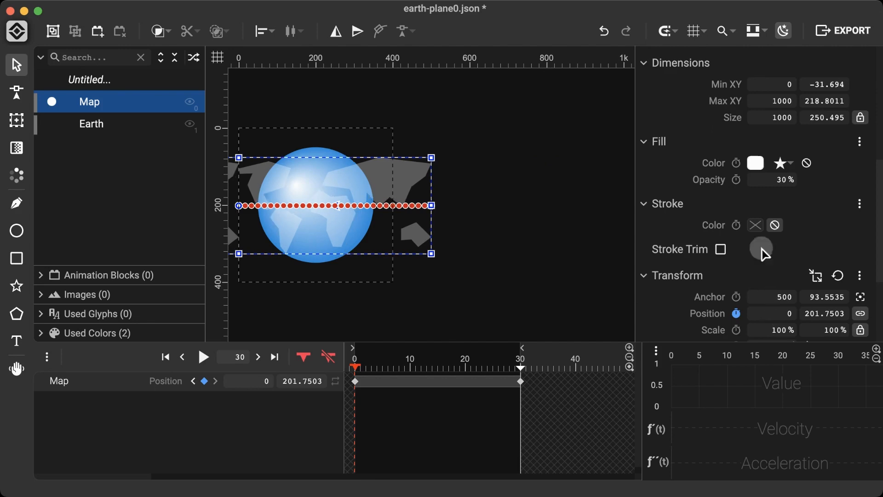
# Step: Remove the red animation start marker from frame 0 of the timeline
pyautogui.click(725, 31)
pyautogui.click(648, 143)
pyautogui.click(328, 358)
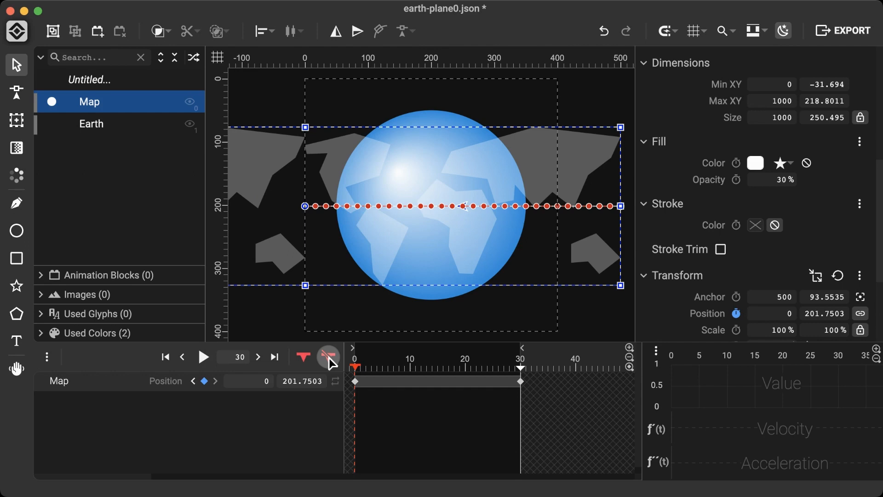
pyautogui.click(330, 361)
# Step: Apply an Alpha Mask Effect to the Map and Earth so the Map is clipped to the globe
pyautogui.keyDown('shift'); pyautogui.click(91, 124); pyautogui.keyUp('shift')
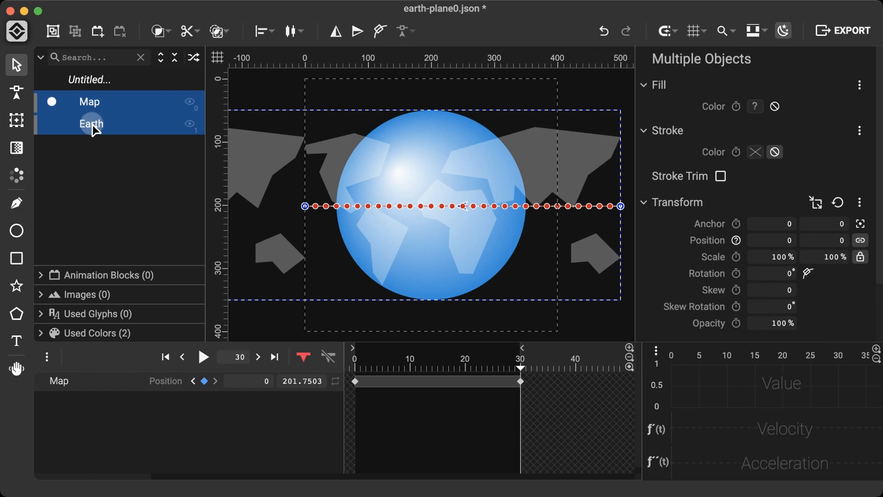
pyautogui.click(219, 31)
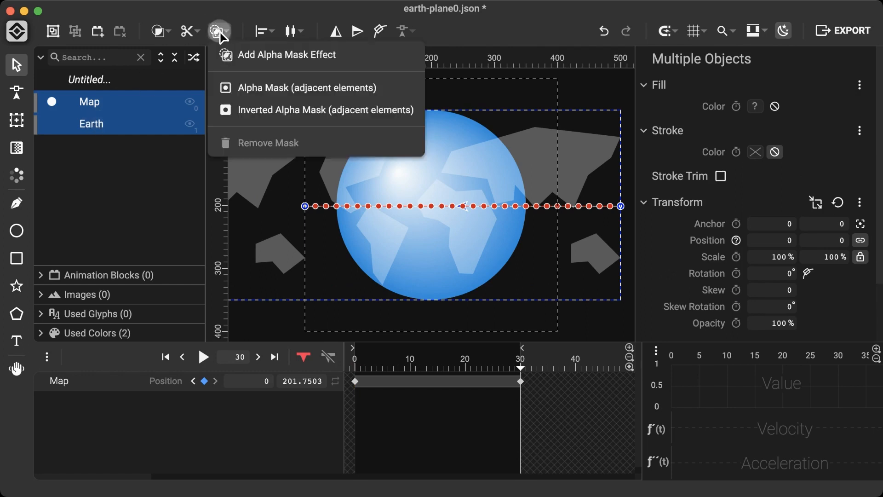
pyautogui.click(318, 56)
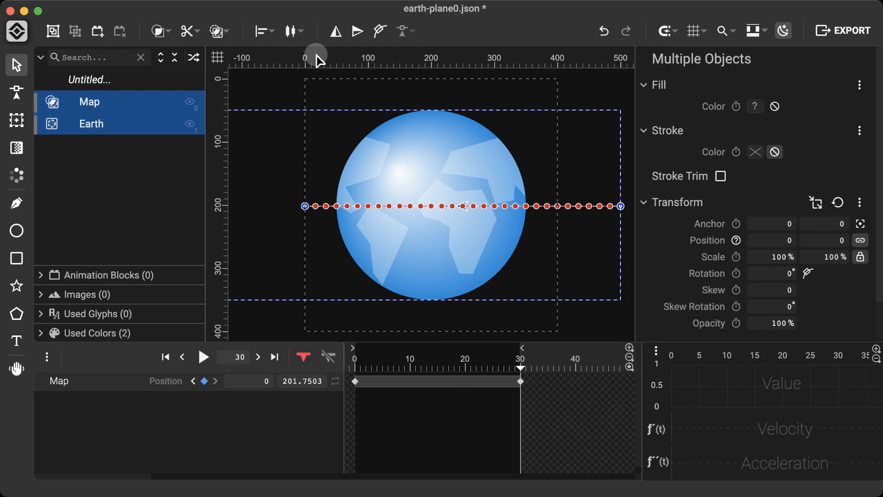
# Step: Group the Earth and Map together with the Map above the Earth, and rotate the group to 15°
pyautogui.click(91, 124)
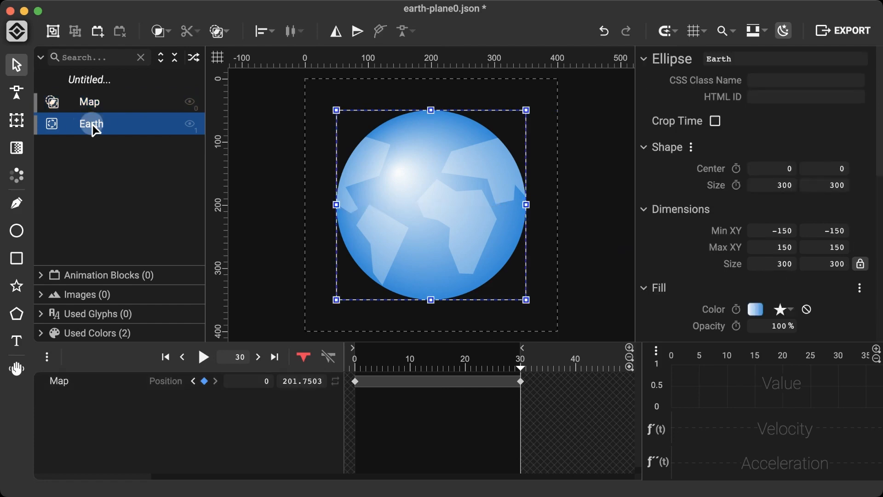
pyautogui.click(53, 31)
pyautogui.click(91, 102)
pyautogui.moveTo(93, 109); pyautogui.dragTo(123, 141)
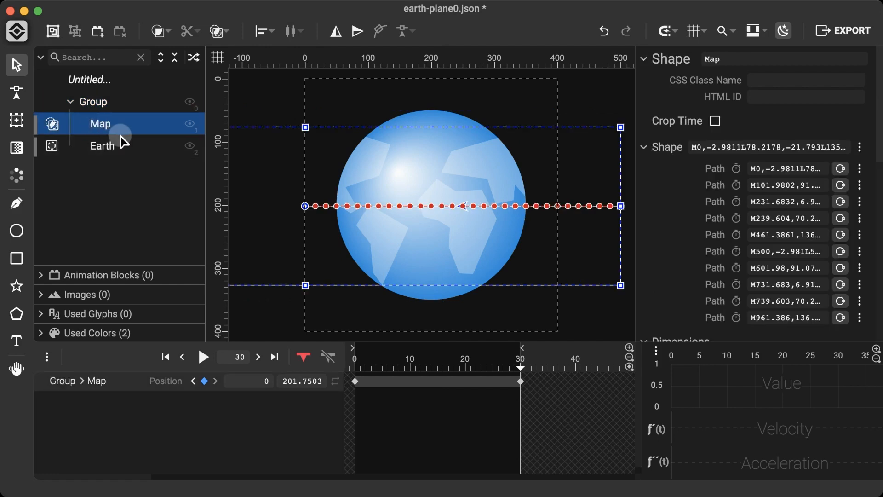
pyautogui.click(94, 103)
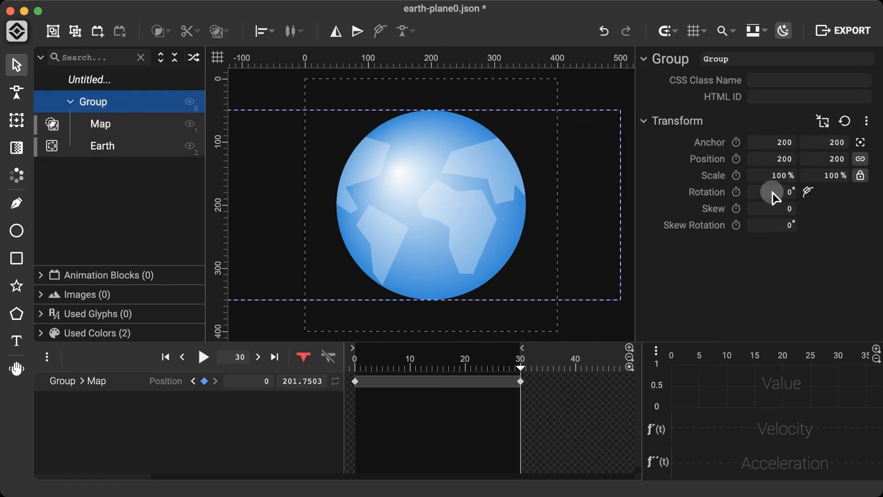
pyautogui.moveTo(776, 198); pyautogui.dragTo(776, 198)
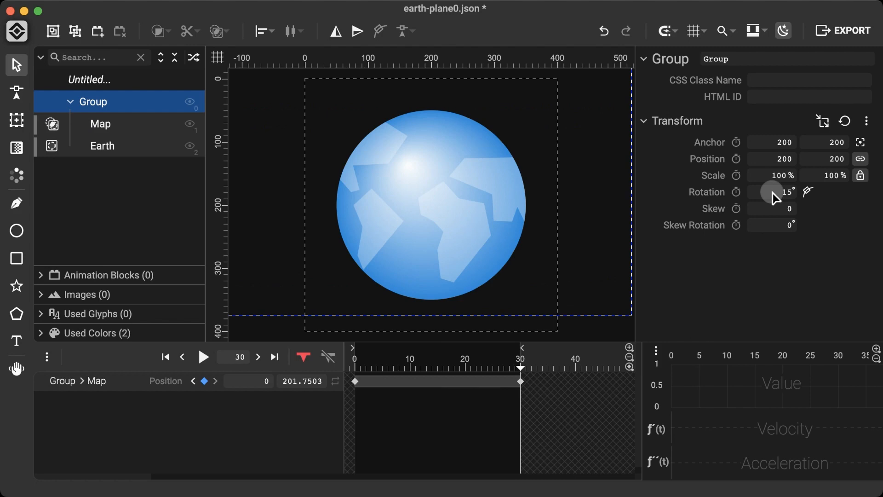
# Step: Draw a paper plane over the globe's centre with the Pen tool, using three triangular paths filled with #ffffff
pyautogui.click(18, 205)
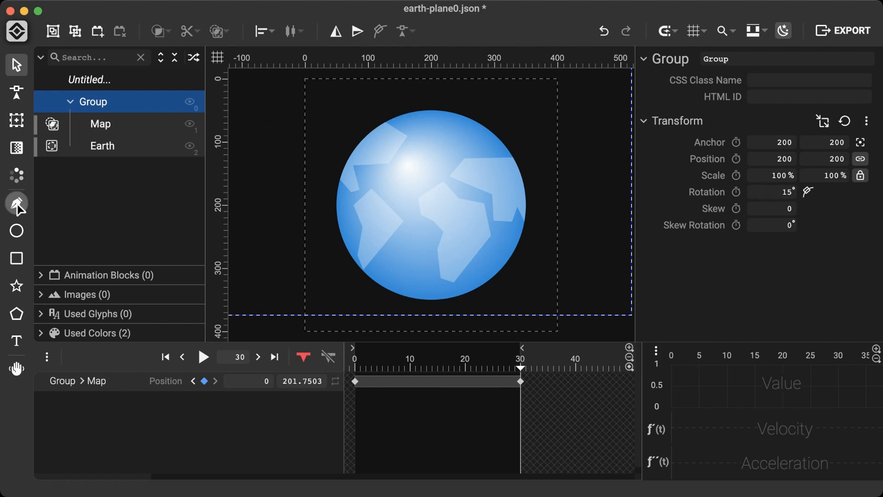
pyautogui.click(91, 81)
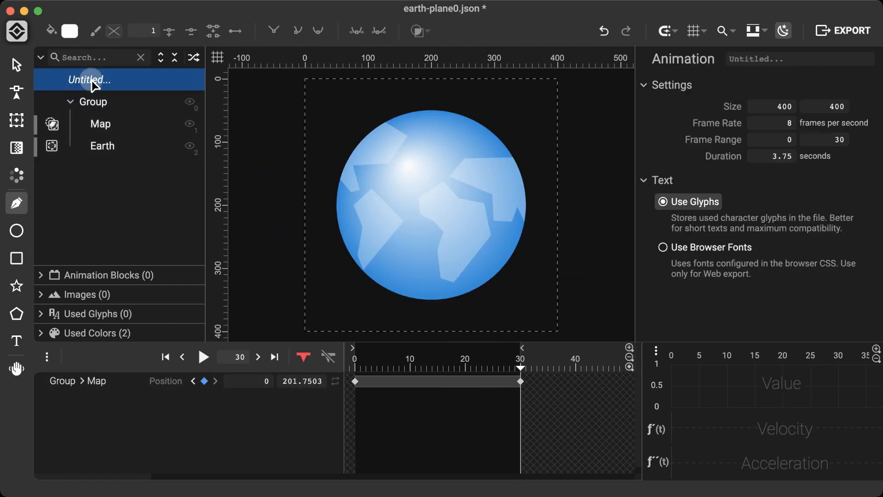
pyautogui.click(70, 31)
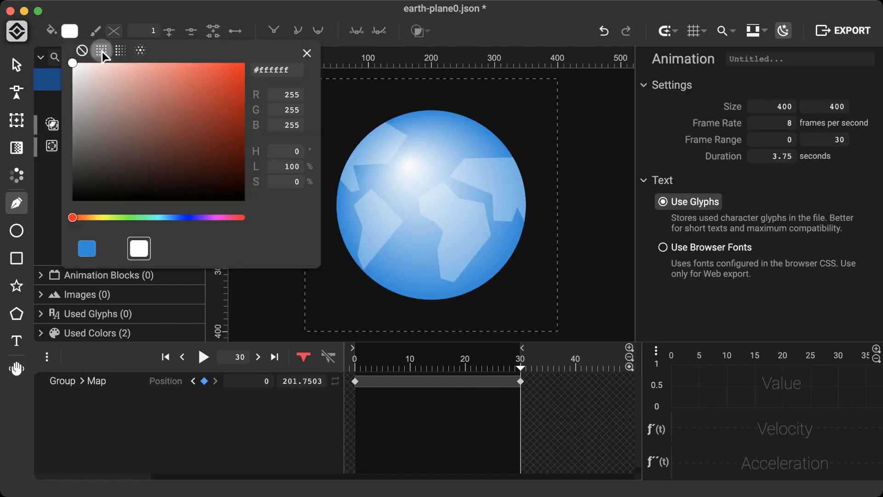
pyautogui.click(278, 71)
pyautogui.click(306, 54)
pyautogui.click(475, 193)
pyautogui.click(400, 195)
pyautogui.click(386, 167)
pyautogui.click(475, 193)
pyautogui.click(404, 204)
pyautogui.click(475, 193)
pyautogui.click(421, 243)
pyautogui.click(404, 203)
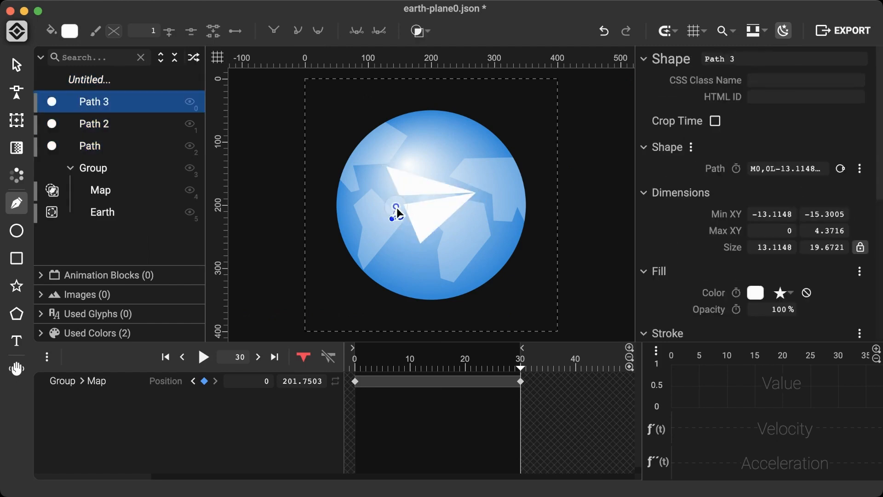
pyautogui.click(305, 181)
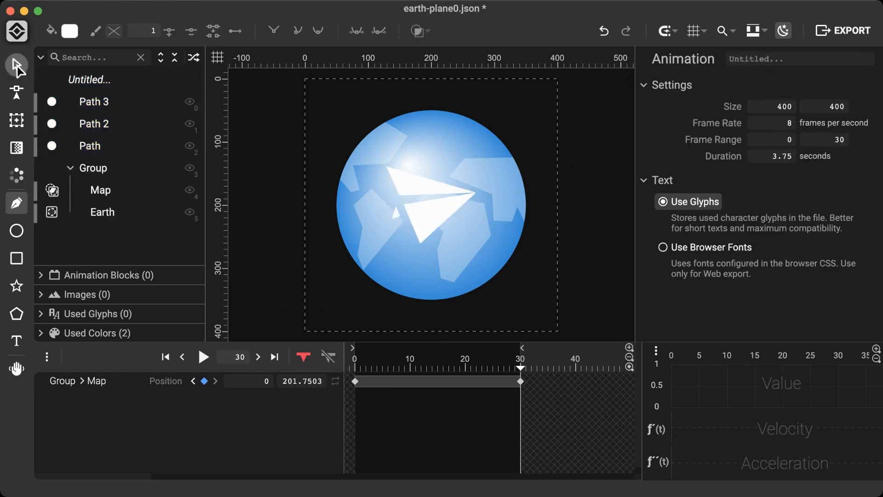
# Step: Combine the three paper plane paths into one shape and name it Plane
pyautogui.click(16, 65)
pyautogui.click(91, 146)
pyautogui.keyDown('shift'); pyautogui.click(94, 101); pyautogui.keyUp('shift')
pyautogui.click(160, 31)
pyautogui.click(201, 143)
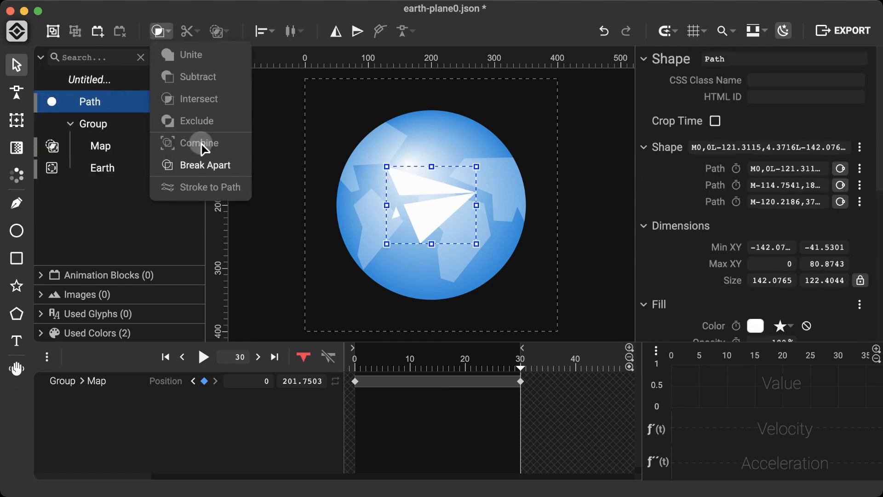
pyautogui.click(784, 59)
pyautogui.write('Plane')
# Step: Add a Shadow effect to the Plane
pyautogui.scroll(-10, 703, 309)
pyautogui.click(699, 312)
pyautogui.click(677, 267)
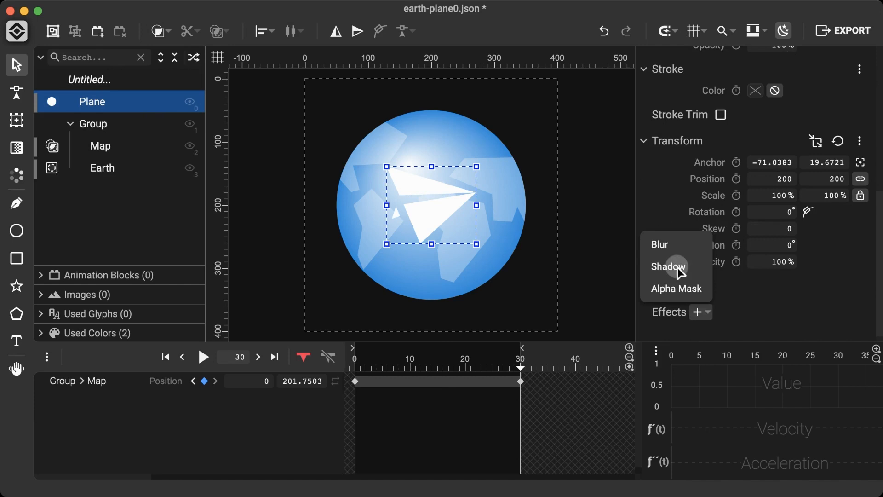
pyautogui.click(677, 267)
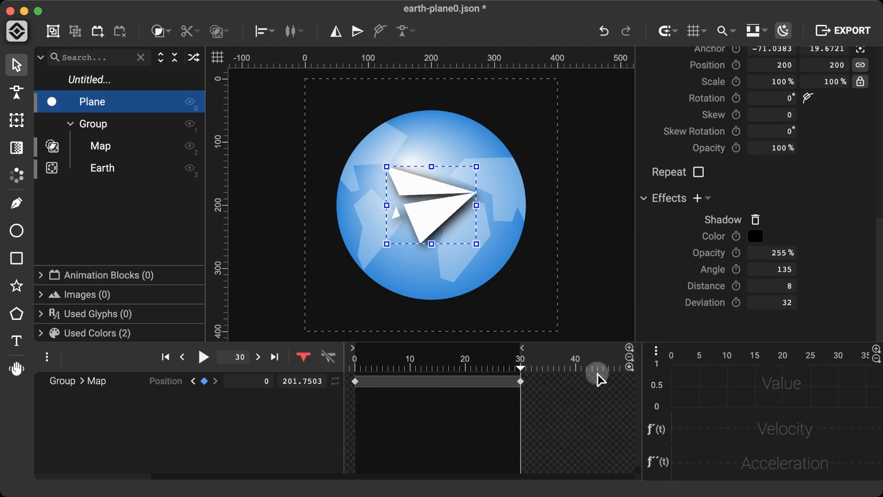
# Step: Draw a 350 by 180 ellipse centred on the globe with no fill and a #ffffff stroke
pyautogui.click(17, 230)
pyautogui.click(69, 31)
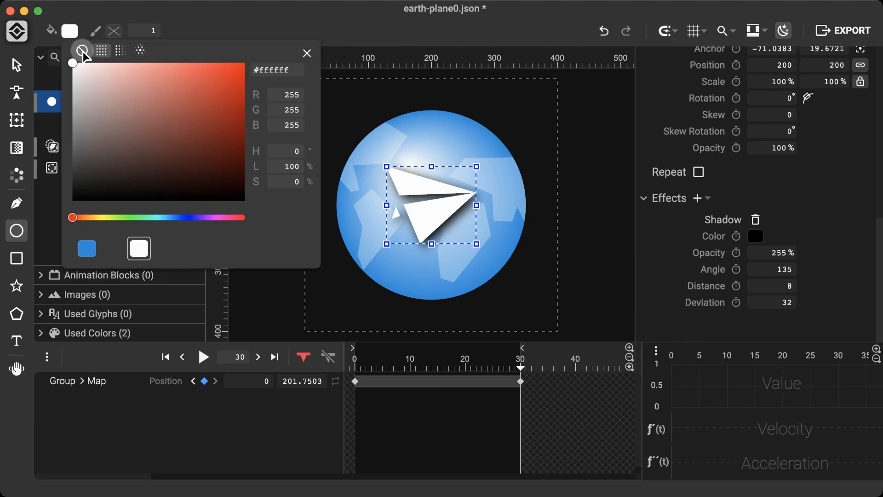
pyautogui.click(83, 52)
pyautogui.click(113, 30)
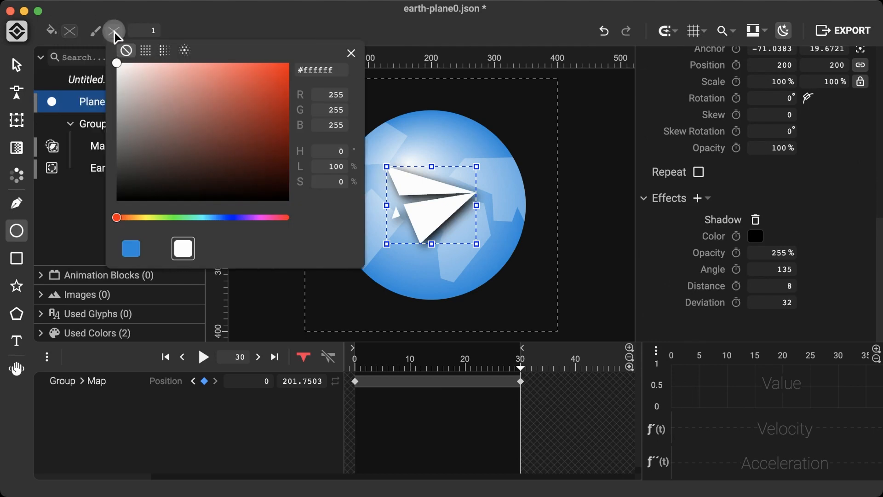
pyautogui.click(147, 52)
pyautogui.click(321, 72)
pyautogui.write('#ffffff')
pyautogui.click(351, 53)
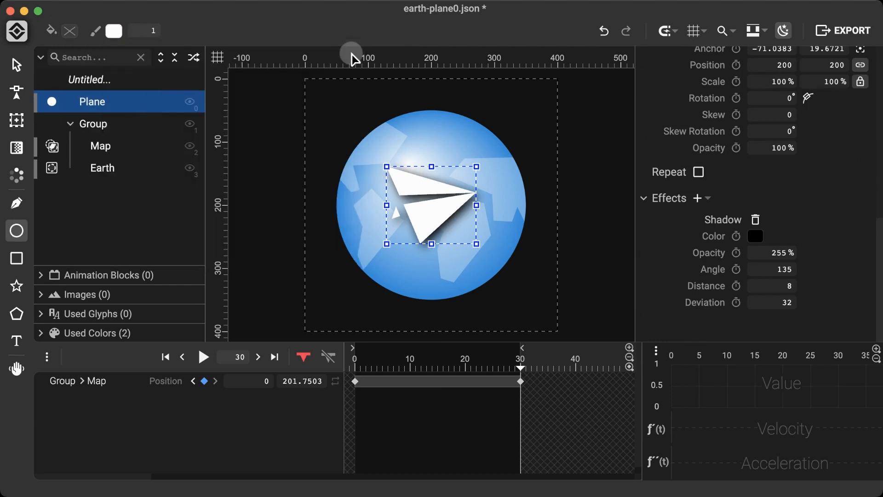
pyautogui.moveTo(432, 206); pyautogui.dragTo(542, 264)
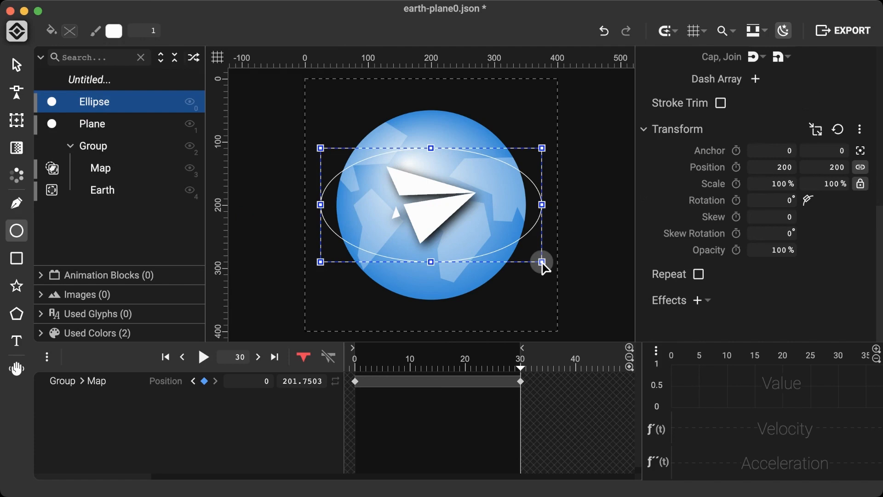
# Step: Convert the ellipse to a Bezier path and reverse the path's direction
pyautogui.scroll(6, 689, 138)
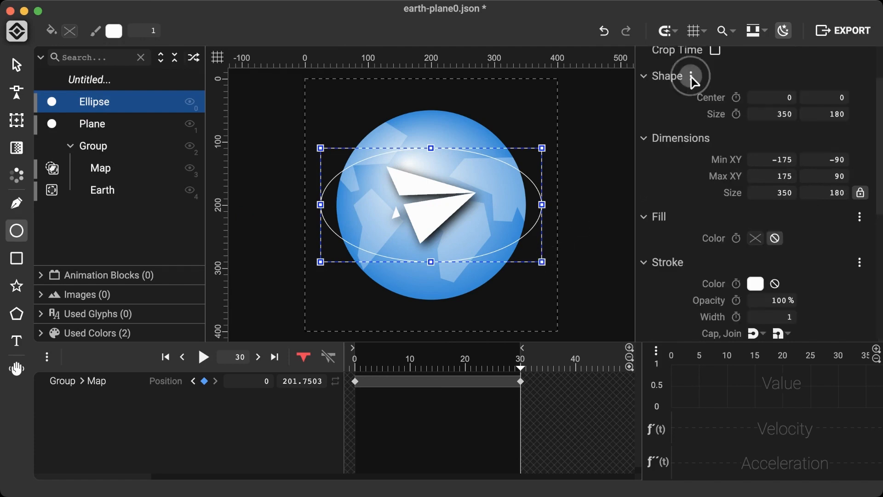
pyautogui.click(691, 76)
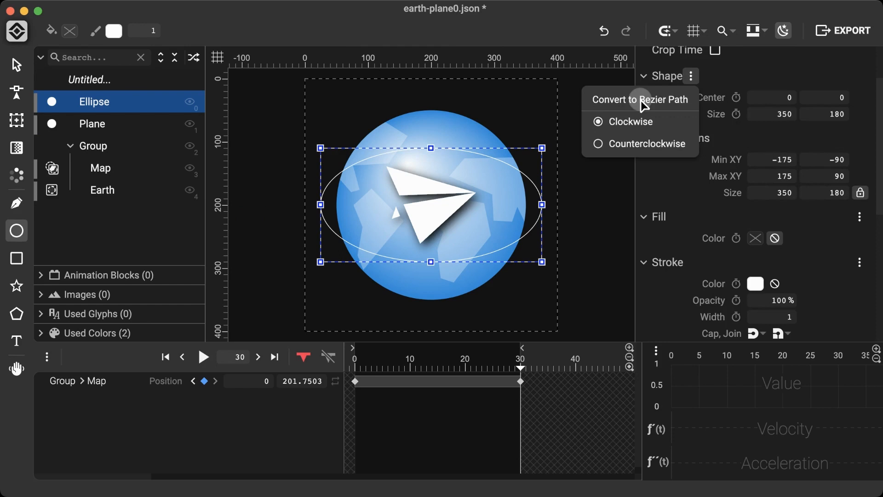
pyautogui.click(643, 100)
pyautogui.click(17, 93)
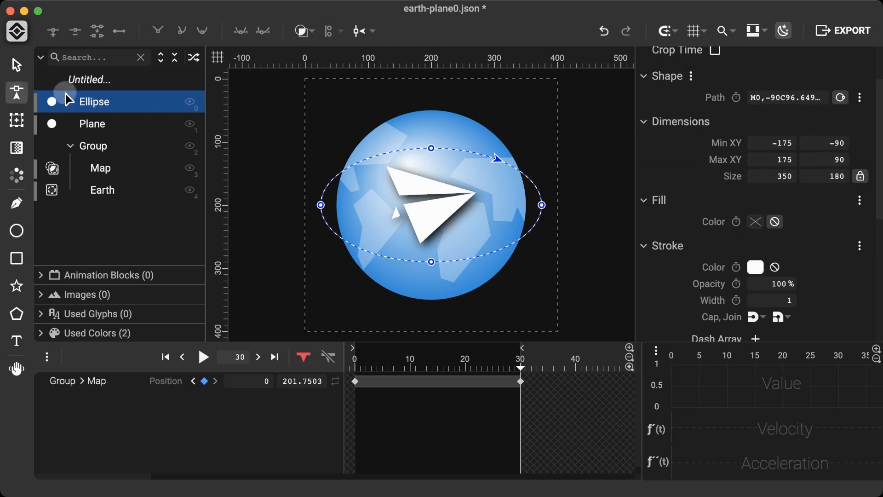
pyautogui.click(859, 97)
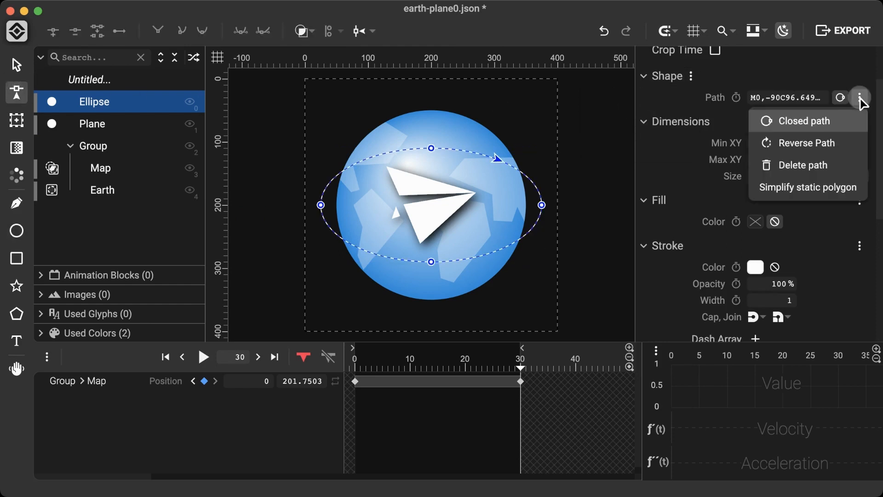
pyautogui.click(807, 143)
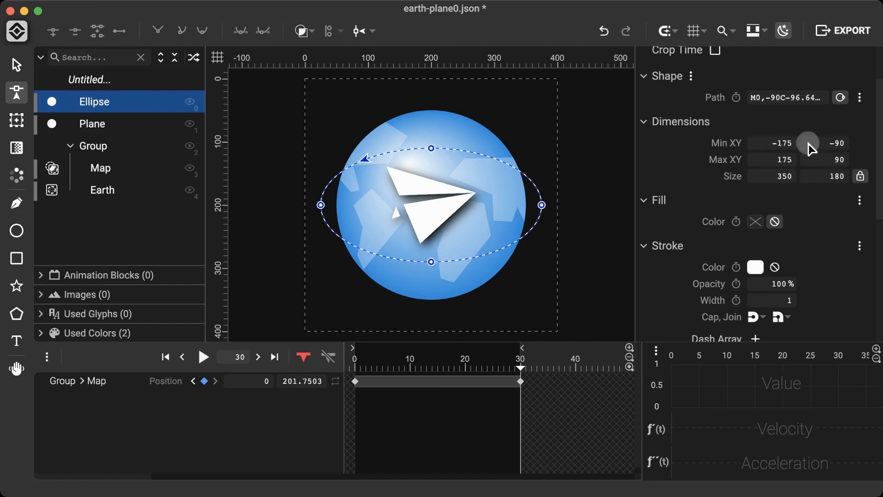
# Step: Rotate the ellipse to -30° and move the Plane above it in the layer order
pyautogui.scroll(-3, 775, 318)
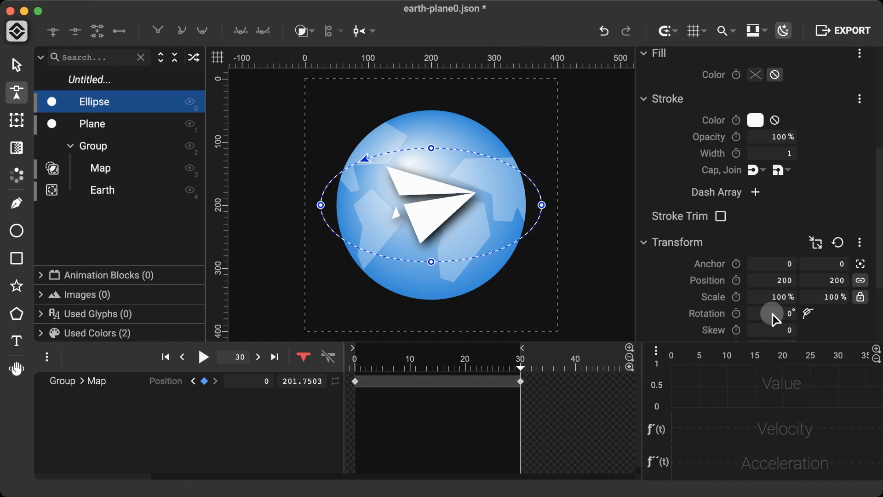
pyautogui.scroll(-3, 772, 314)
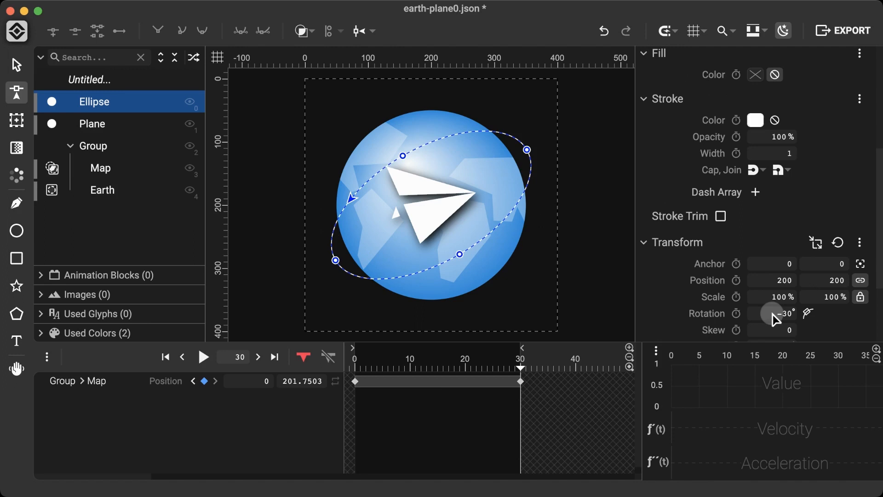
pyautogui.moveTo(90, 124); pyautogui.dragTo(122, 97)
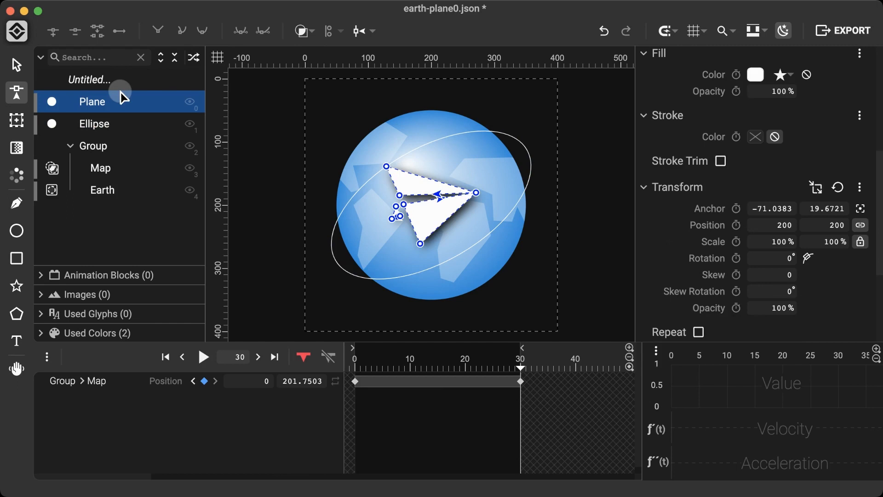
# Step: With the playhead at frame 15, animate the Plane along the Ellipse as its motion path
pyautogui.keyDown('shift'); pyautogui.click(95, 124); pyautogui.keyUp('shift')
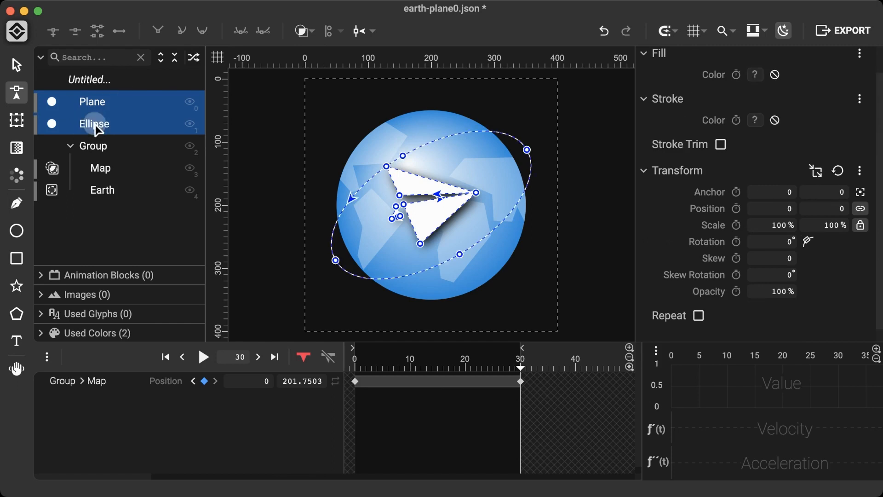
pyautogui.click(17, 65)
pyautogui.click(438, 362)
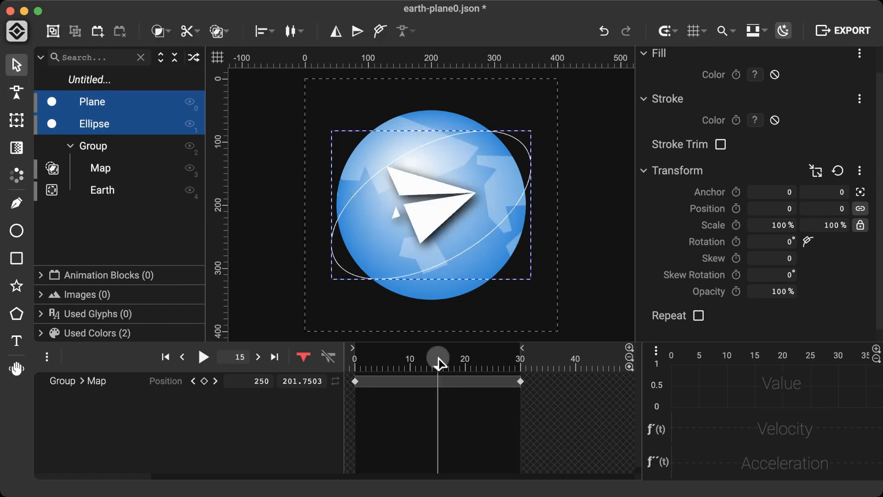
pyautogui.click(380, 31)
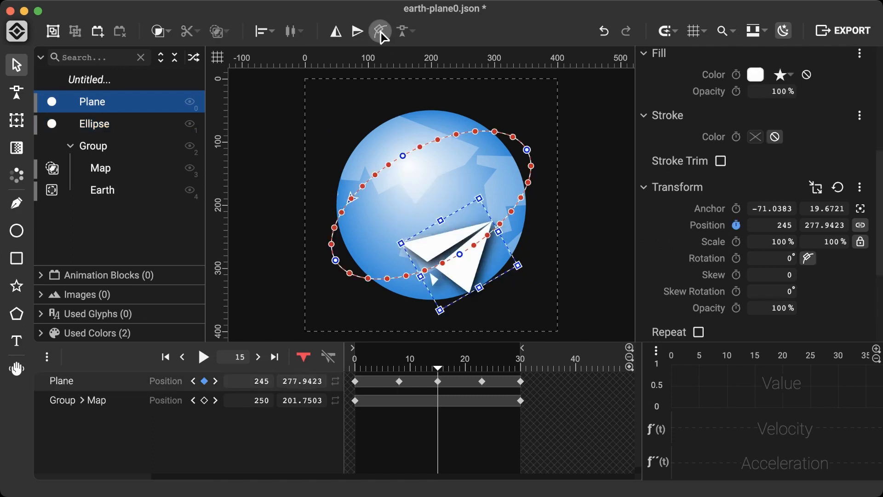
# Step: Delete the Ellipse guide shape and reselect the Plane
pyautogui.click(94, 124)
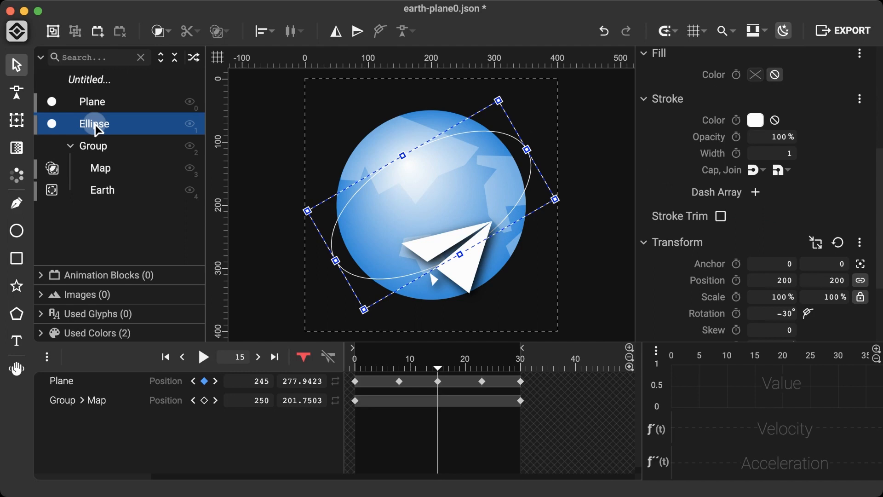
pyautogui.press('Delete')
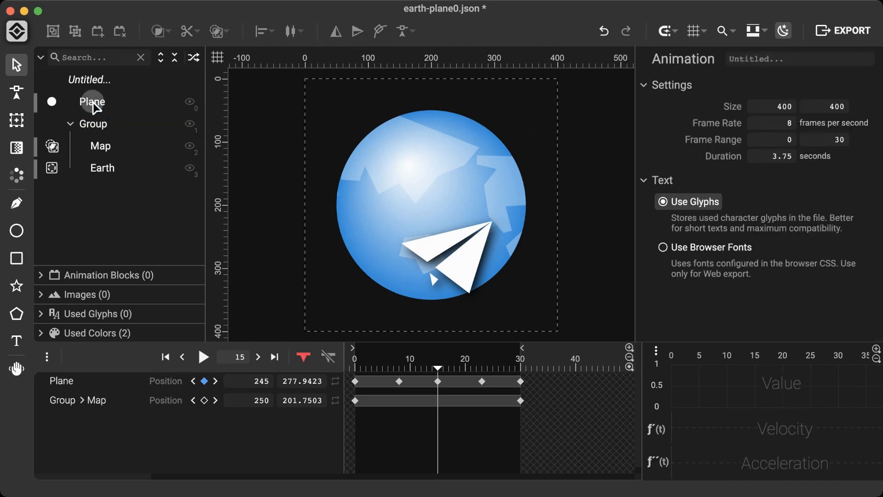
pyautogui.click(93, 104)
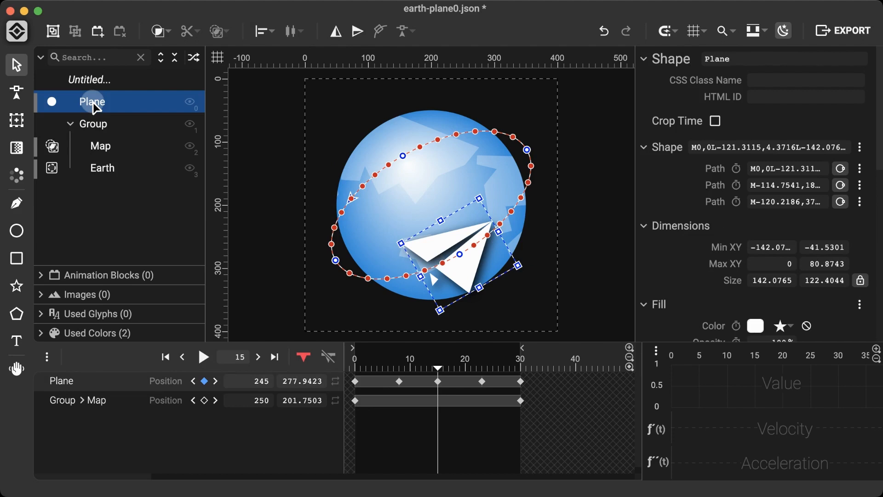
# Step: Animate the Plane's scale with keyframes of 1% at frame 0 and 10% at frame 6
pyautogui.click(355, 358)
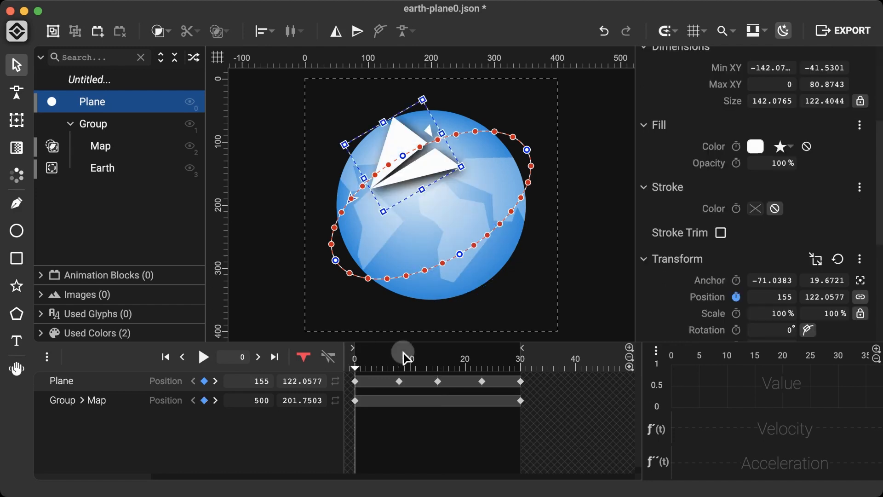
pyautogui.click(736, 314)
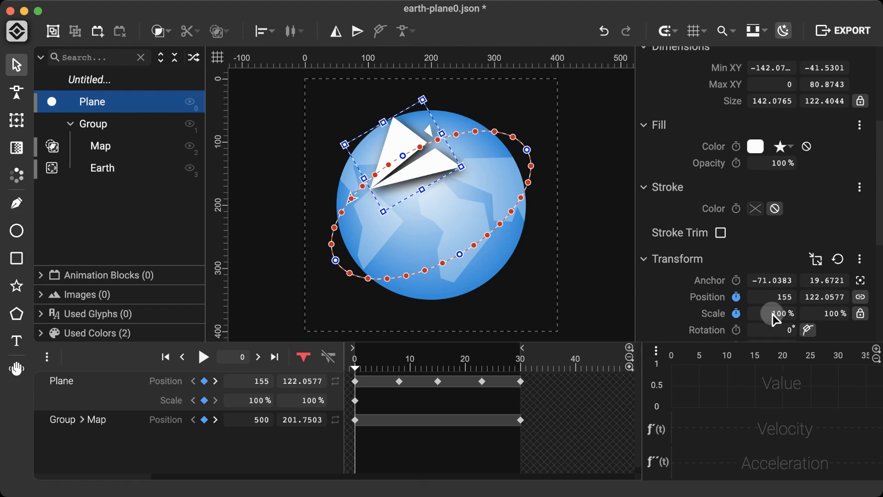
pyautogui.click(772, 314)
pyautogui.write('1')
pyautogui.press('Return')
pyautogui.click(389, 359)
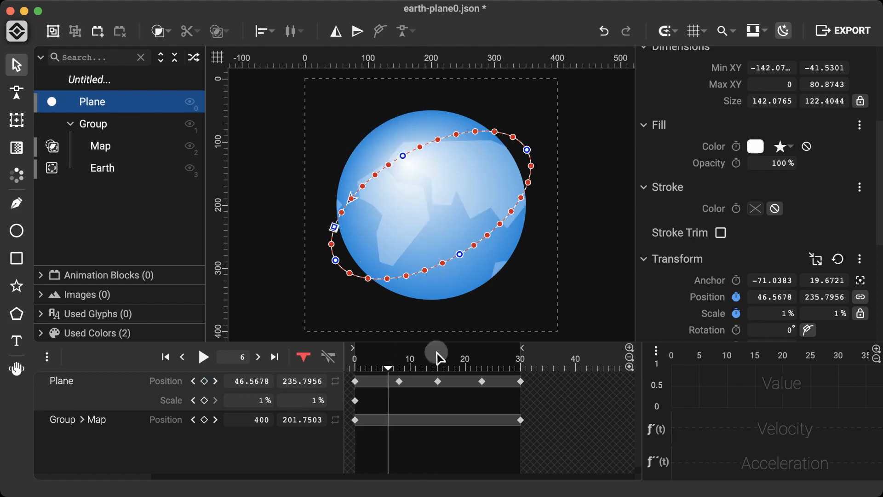
pyautogui.click(773, 314)
pyautogui.write('10')
pyautogui.press('Return')
# Step: Set the Plane's scale to 140% at frame 15
pyautogui.click(437, 361)
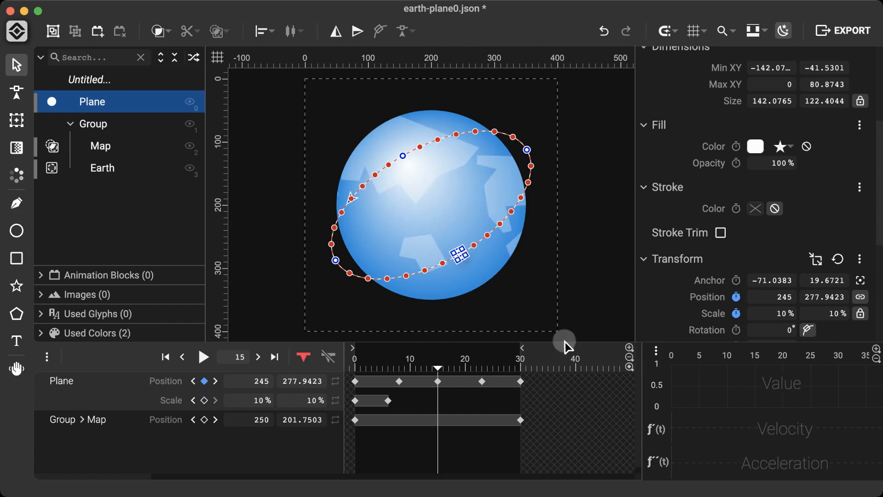
pyautogui.click(773, 314)
pyautogui.write('140')
pyautogui.press('Return')
# Step: Add scale keyframes for the Plane of 10% at frame 24 and 1% at frame 30
pyautogui.click(488, 359)
pyautogui.click(773, 315)
pyautogui.write('10')
pyautogui.press('Return')
pyautogui.click(520, 360)
pyautogui.click(772, 314)
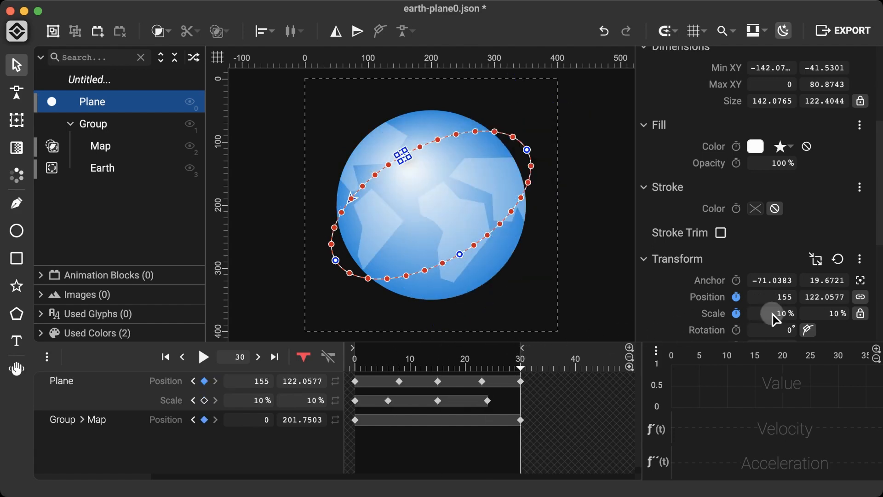
pyautogui.write('1')
pyautogui.press('Return')
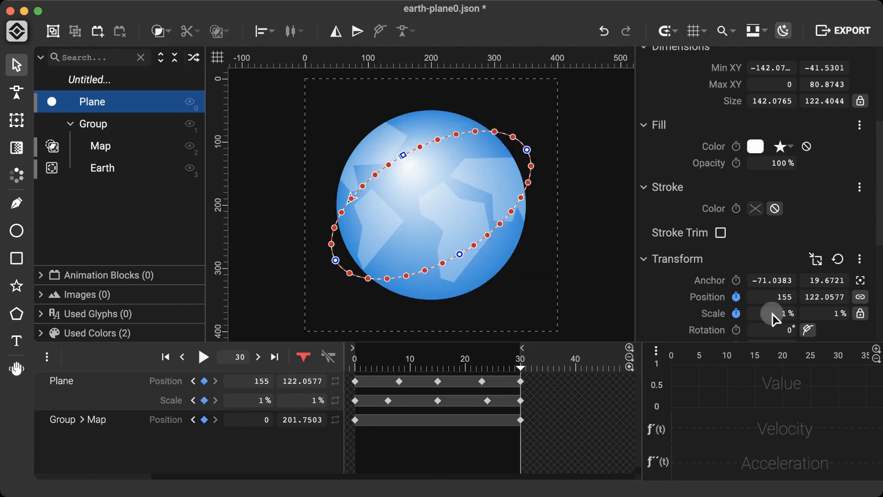
# Step: Apply the velocity-based ease out to the Plane's scale between frames 6 and 15, and ease in between frames 15 and 24
pyautogui.doubleClick(413, 401)
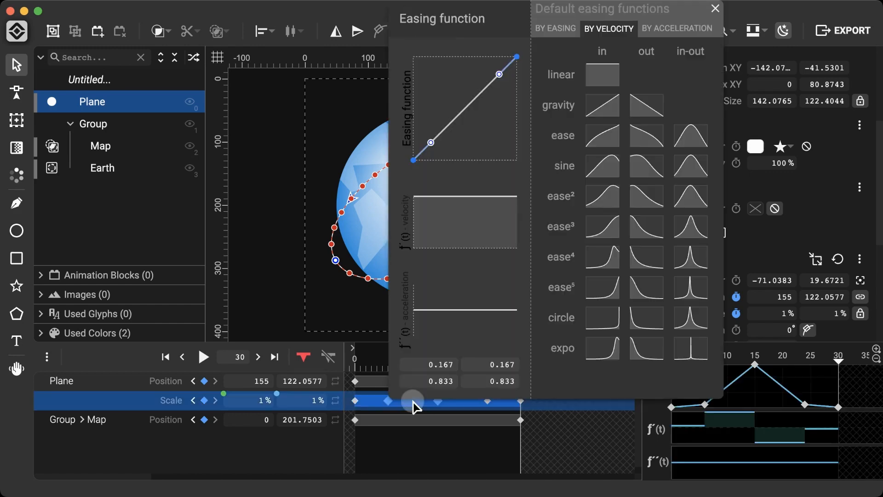
pyautogui.click(646, 136)
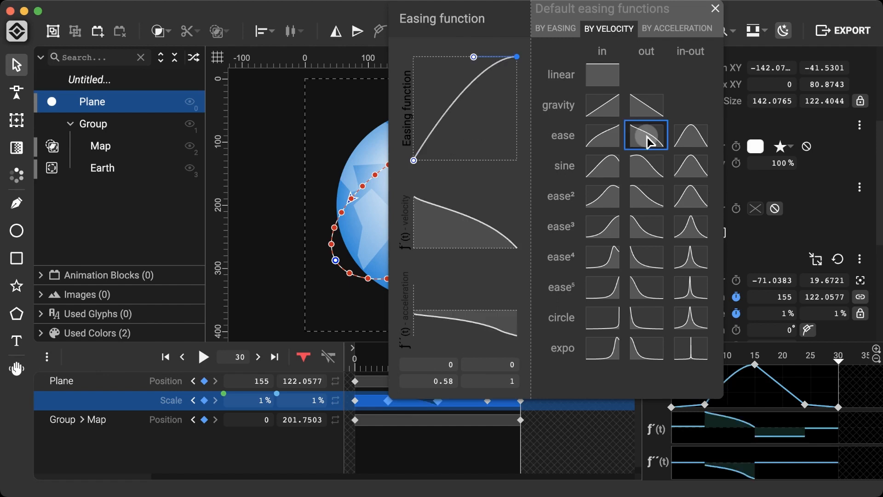
pyautogui.doubleClick(463, 402)
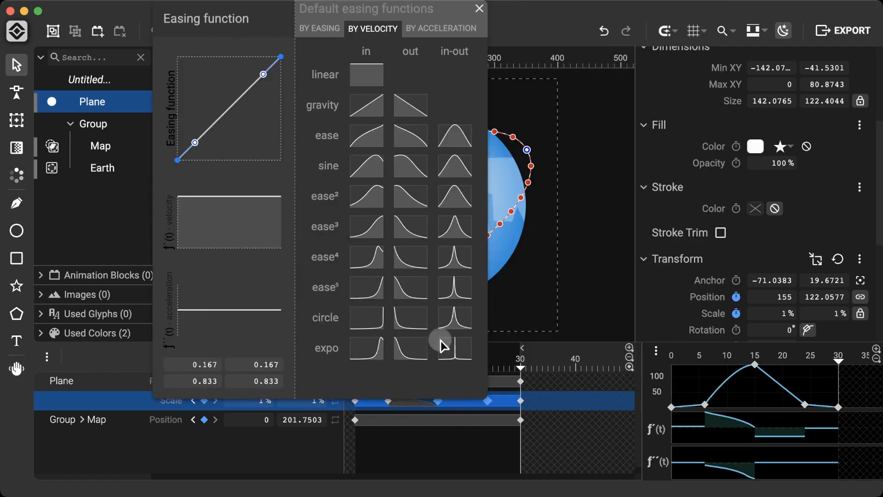
pyautogui.click(367, 138)
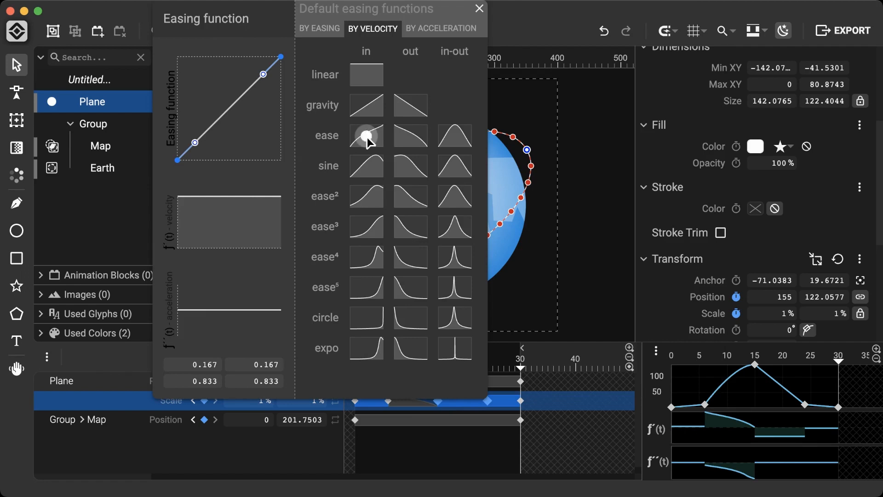
pyautogui.click(480, 9)
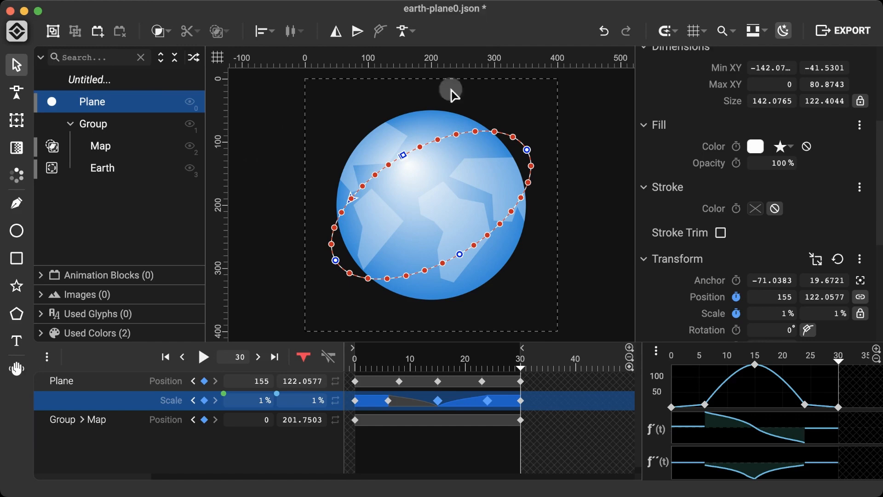
# Step: Animate the Plane's opacity with keyframes of 0% at frames 0 and 5 and 100% at frame 6
pyautogui.click(354, 361)
pyautogui.scroll(-5, 755, 193)
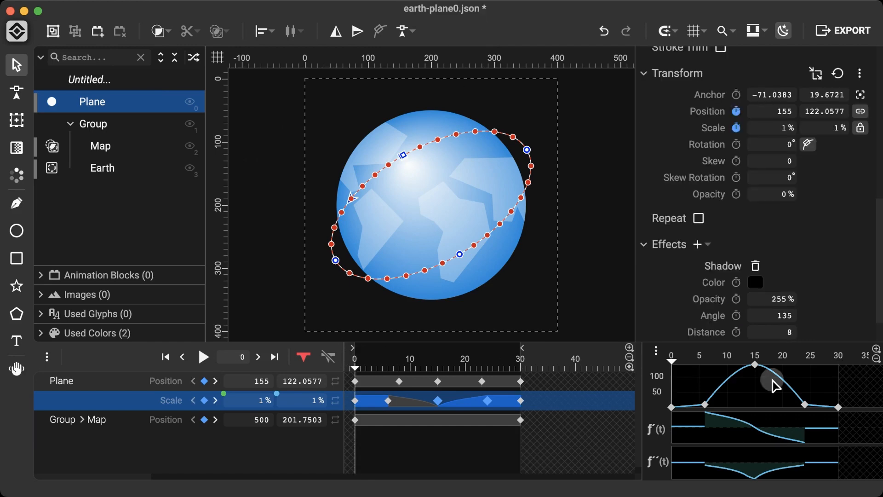
pyautogui.click(736, 194)
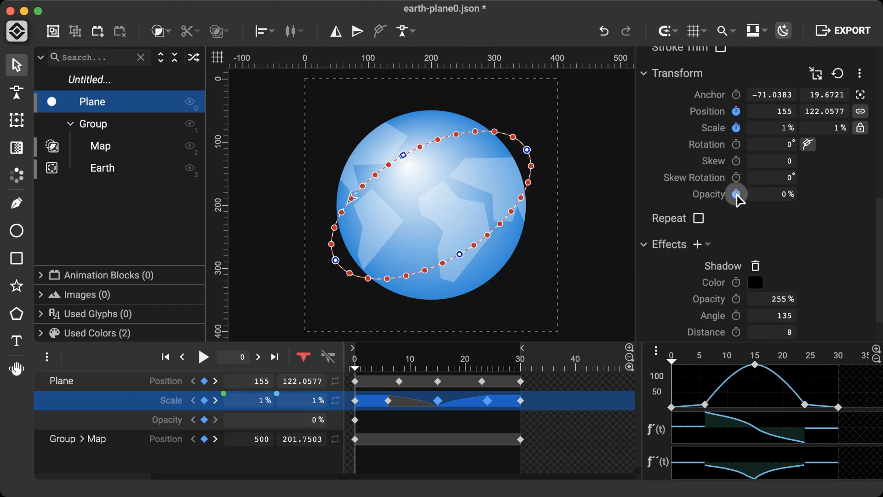
pyautogui.click(383, 361)
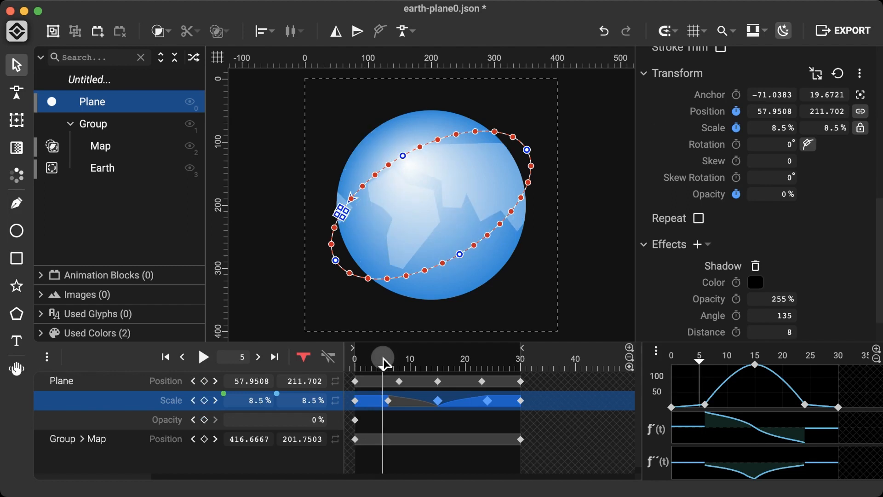
pyautogui.click(204, 419)
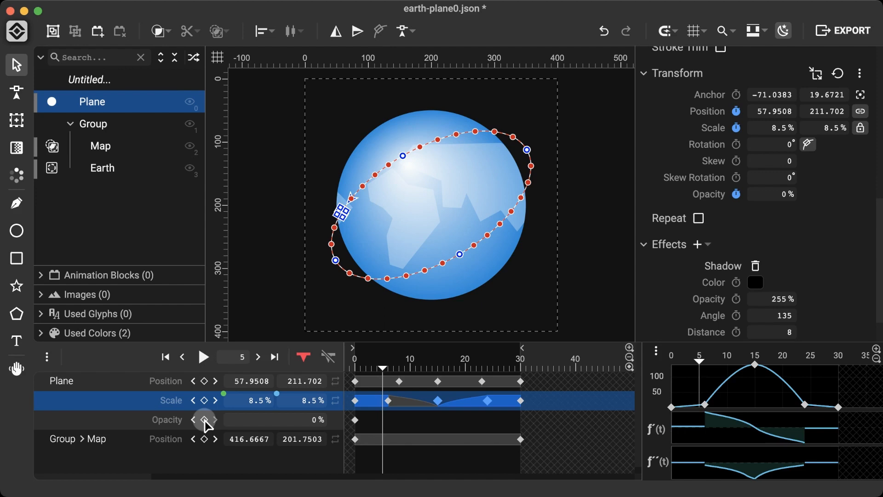
pyautogui.click(204, 419)
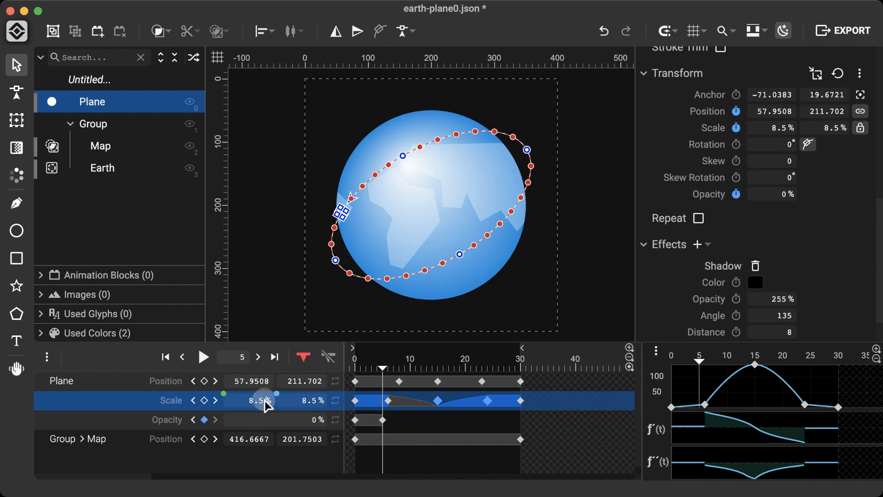
pyautogui.click(387, 355)
pyautogui.click(772, 195)
pyautogui.write('100')
pyautogui.press('Return')
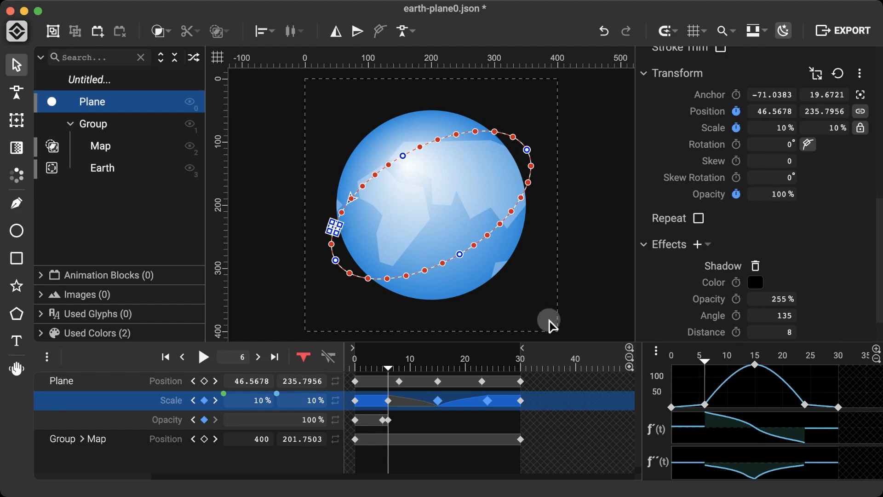
# Step: Add opacity keyframes for the Plane of 100% at frame 23 and 0% at frames 24 and 30
pyautogui.click(482, 358)
pyautogui.click(204, 419)
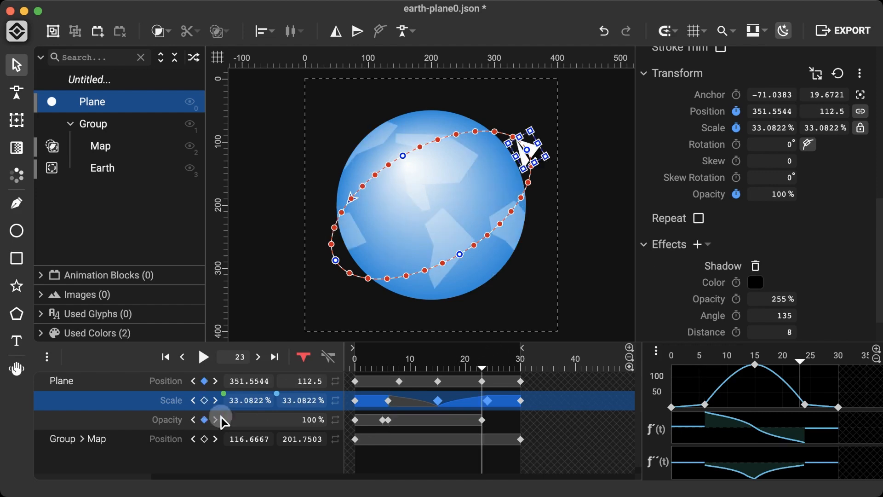
pyautogui.click(487, 360)
pyautogui.click(276, 420)
pyautogui.write('0')
pyautogui.press('Return')
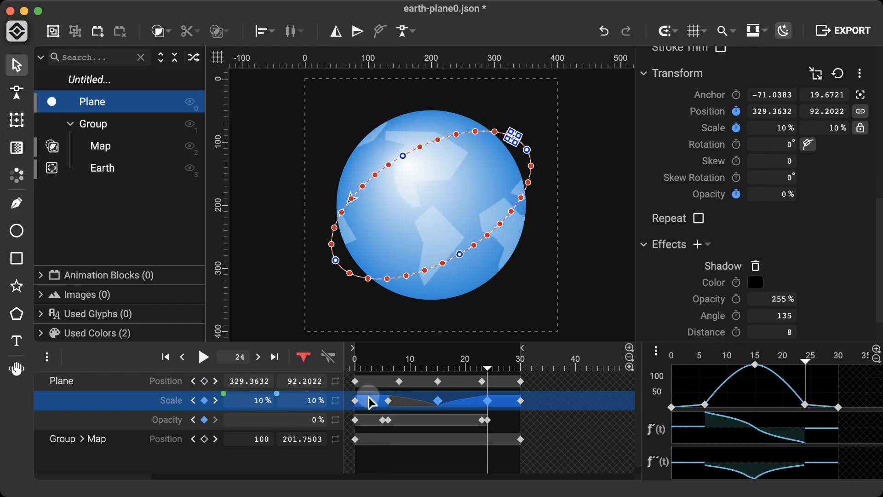
pyautogui.click(518, 364)
pyautogui.click(204, 420)
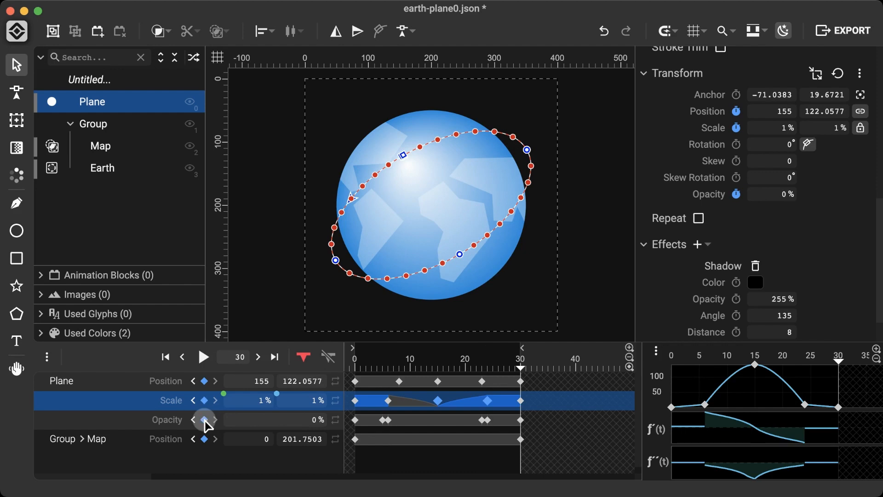
# Step: Play the animation to check the Plane's flight around the globe
pyautogui.click(204, 357)
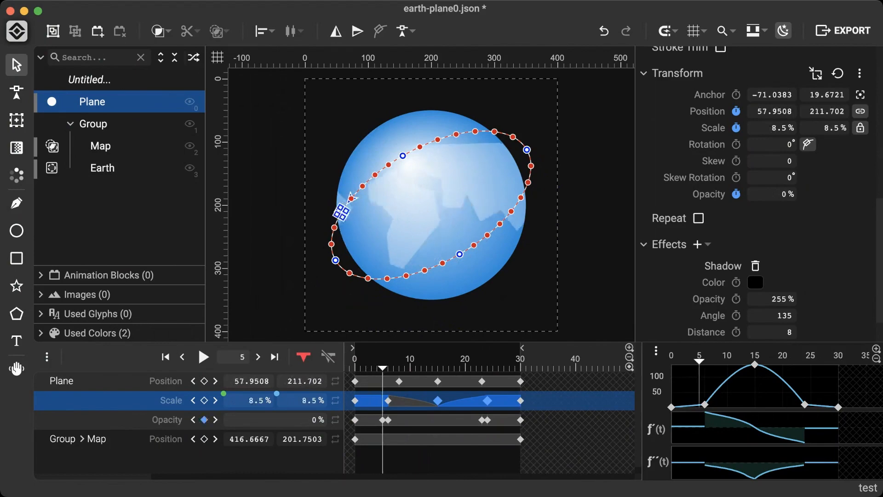
pyautogui.click(203, 358)
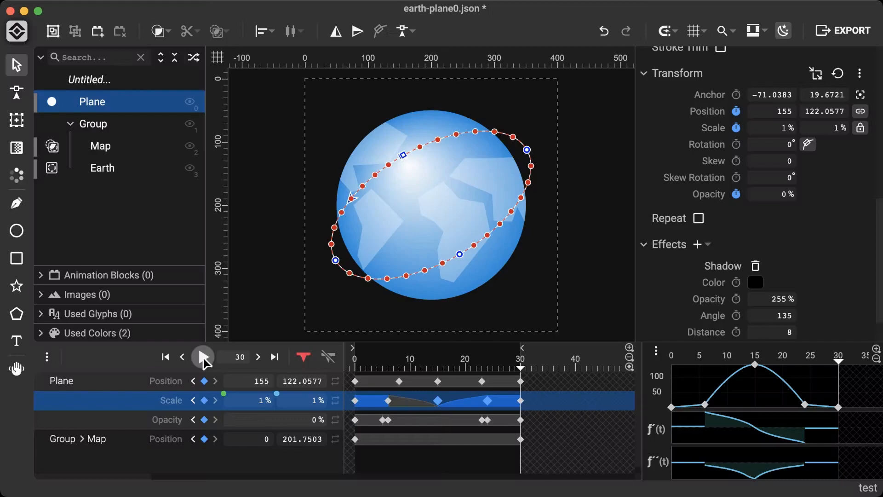
# Step: Export the project as an animated SVG with a demo HTML file and open earth-plane0.html in the browser
pyautogui.click(845, 31)
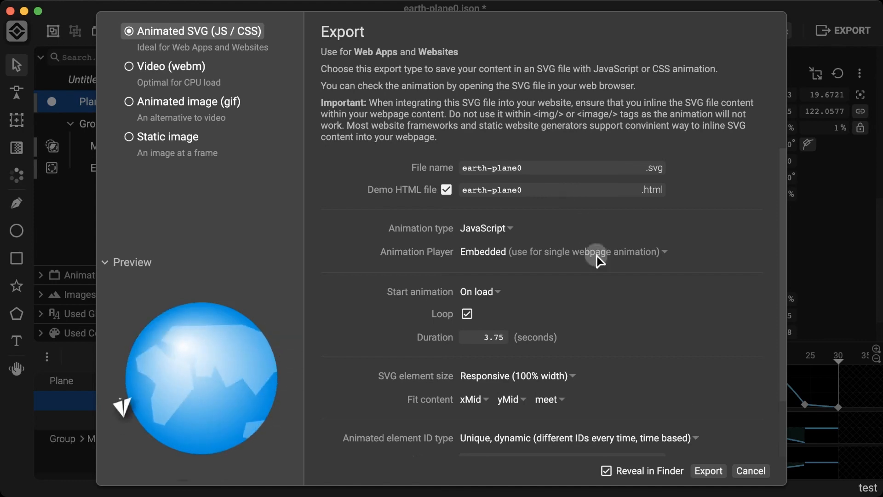
pyautogui.click(708, 471)
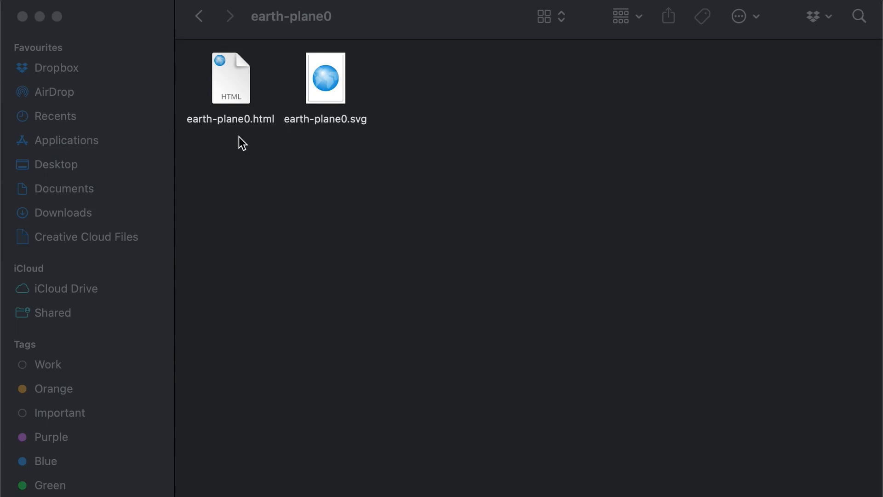
pyautogui.doubleClick(230, 78)
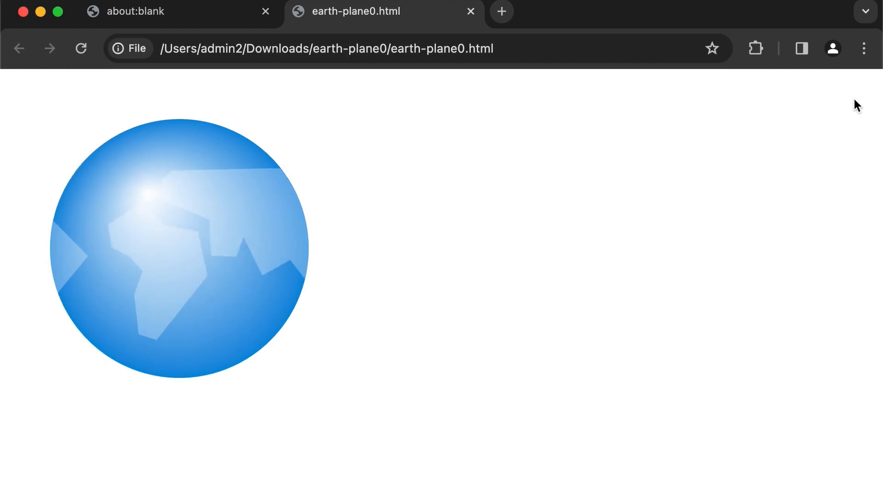
# Step: Inspect the exported page's div, svg and script elements in the browser's developer tools, closing the tools when done
pyautogui.click(863, 49)
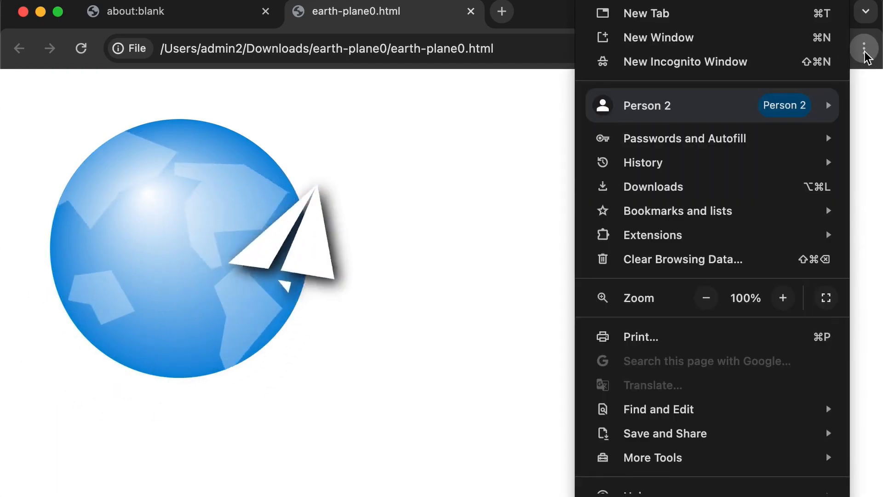
pyautogui.moveTo(831, 458)
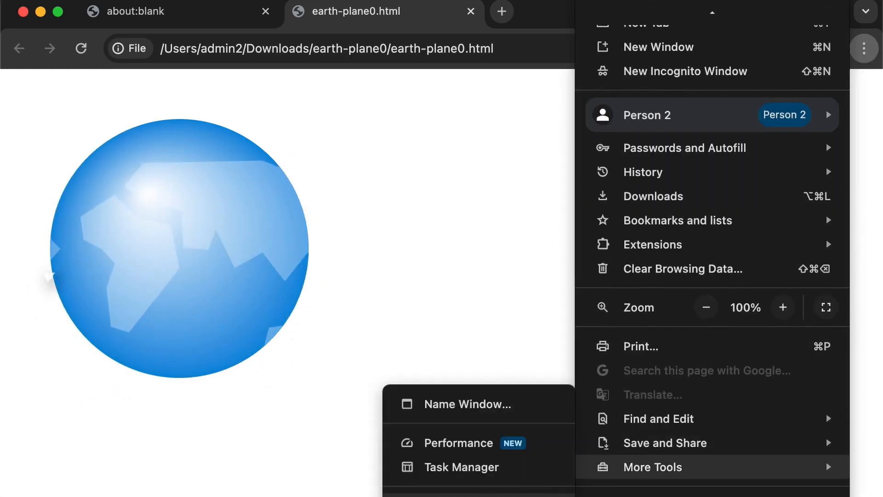
pyautogui.click(478, 496)
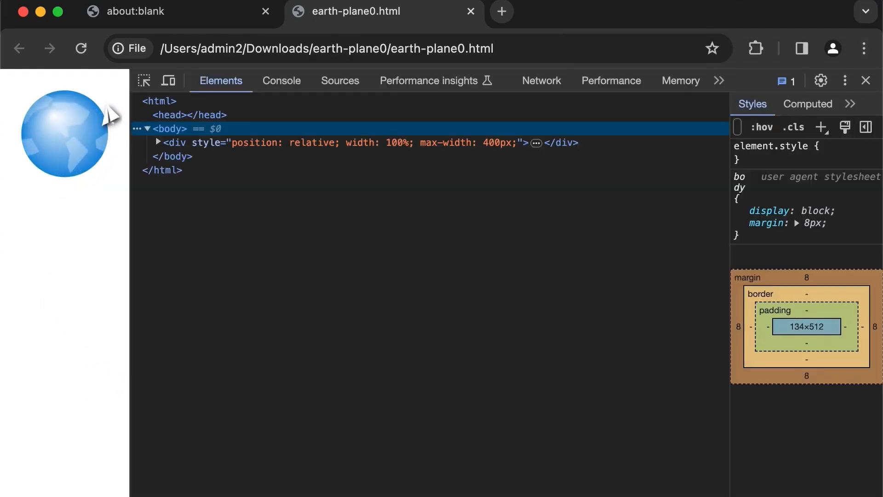
pyautogui.click(157, 141)
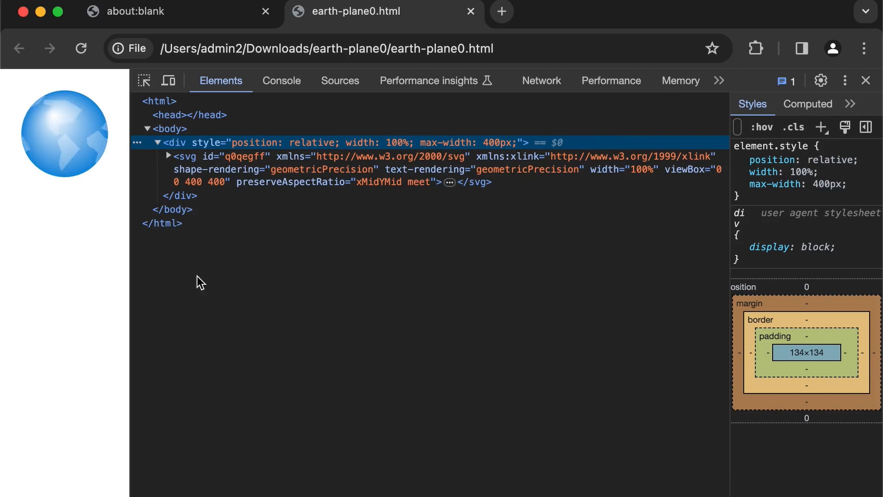
pyautogui.click(168, 156)
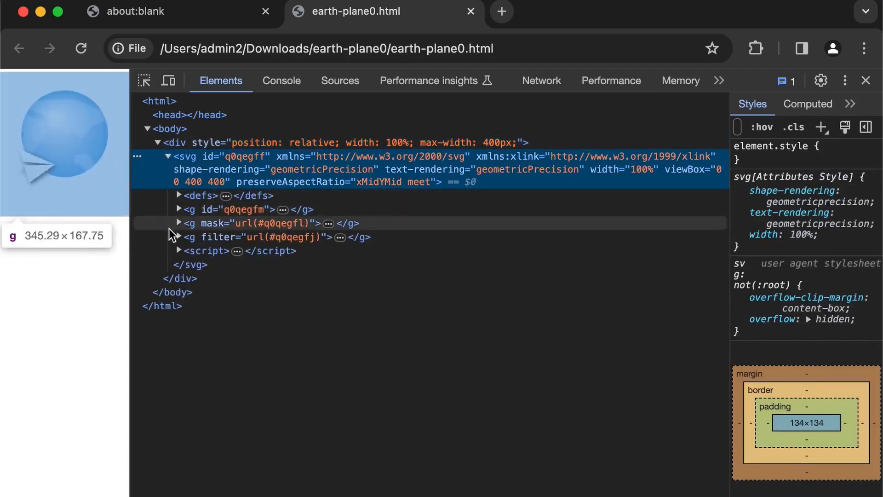
pyautogui.click(178, 251)
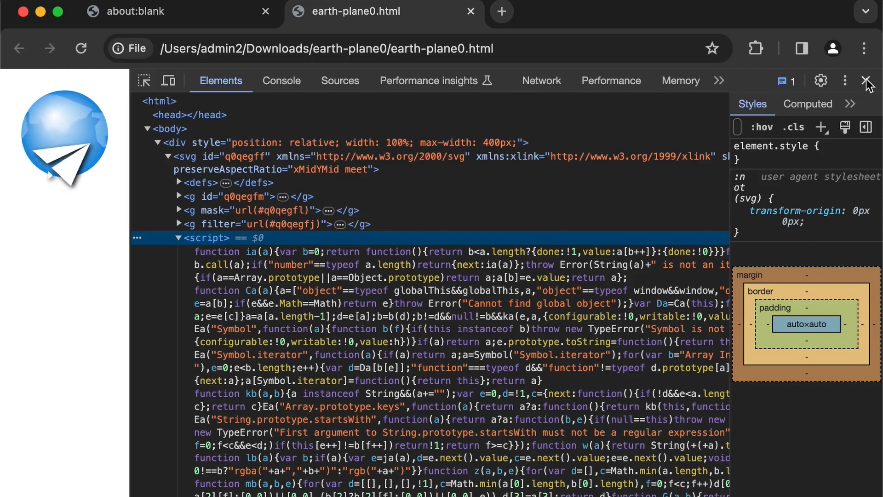
pyautogui.click(866, 82)
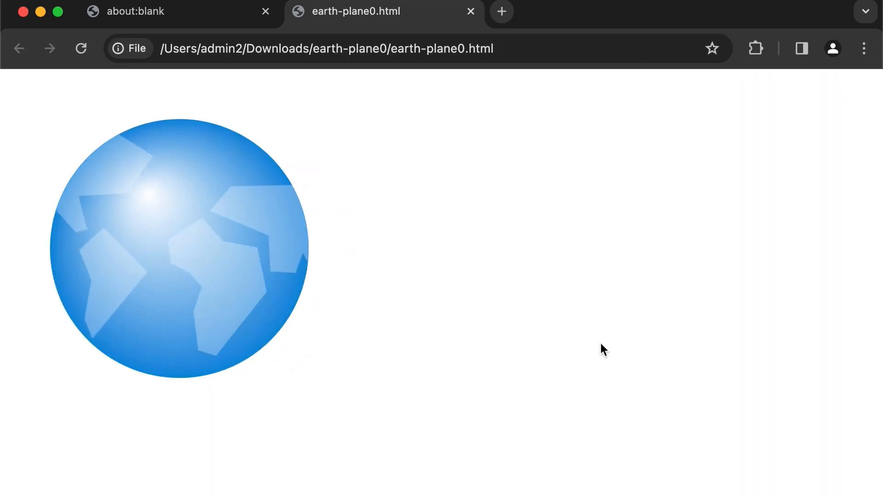